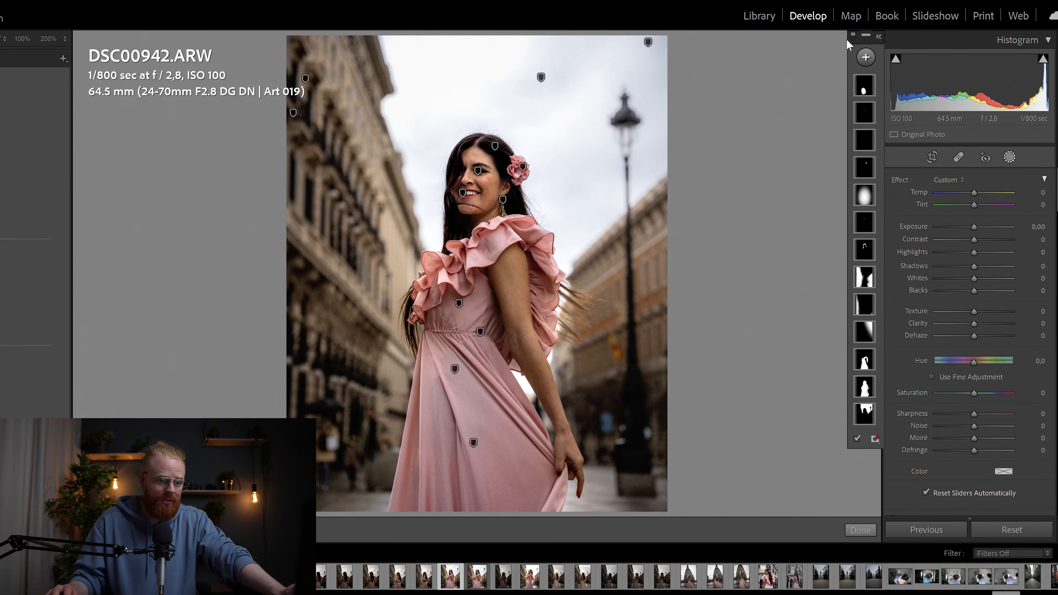
Step: Toggle the mask adjustments off and on, then select the dress mask and show its red overlay
{"action": "left_click", "coordinate": [852, 35]}
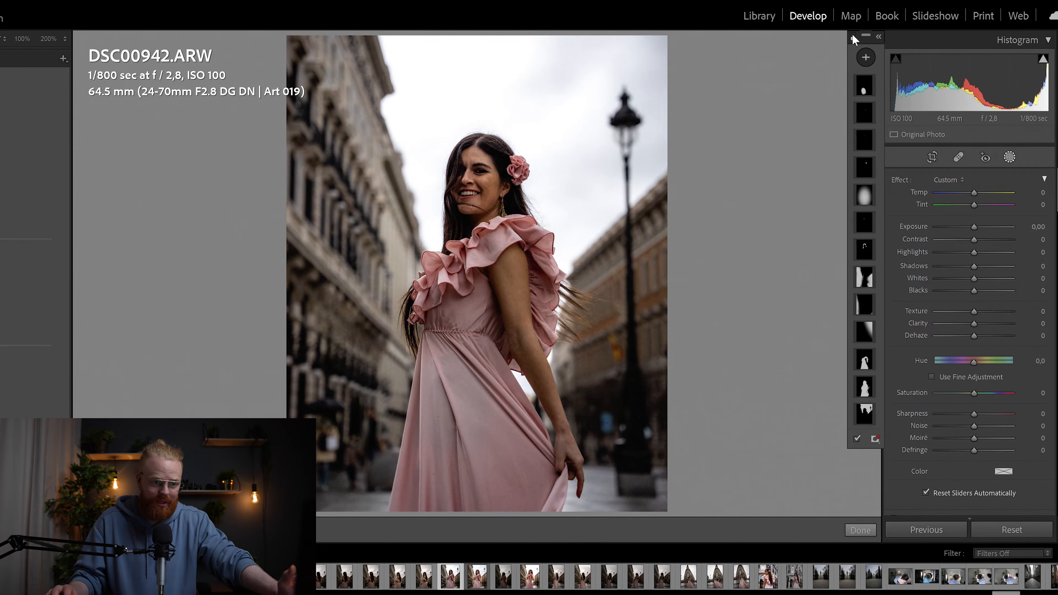
{"action": "left_click", "coordinate": [852, 35]}
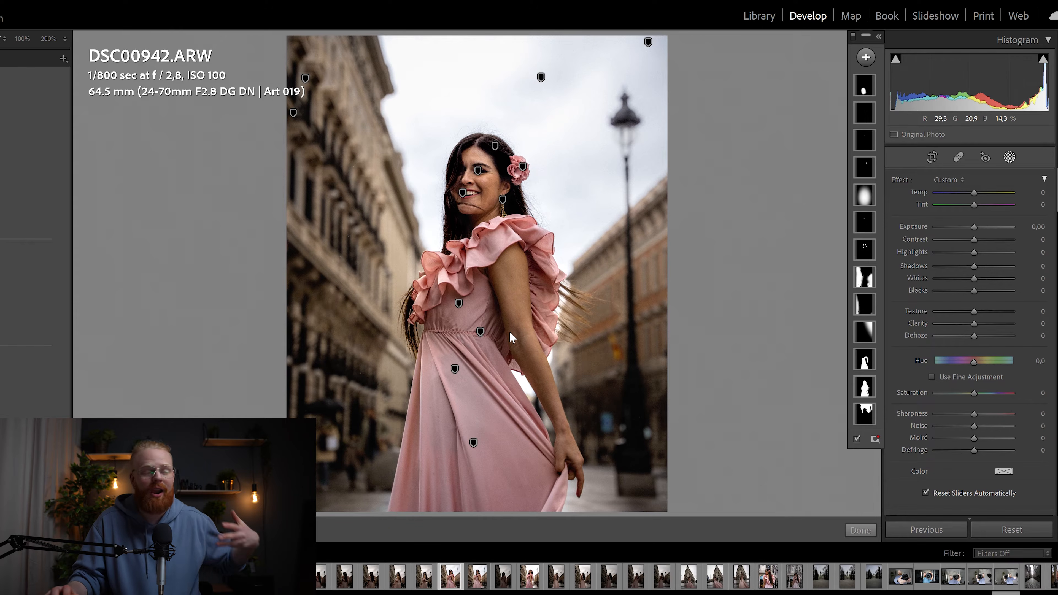
{"action": "left_click", "coordinate": [866, 362]}
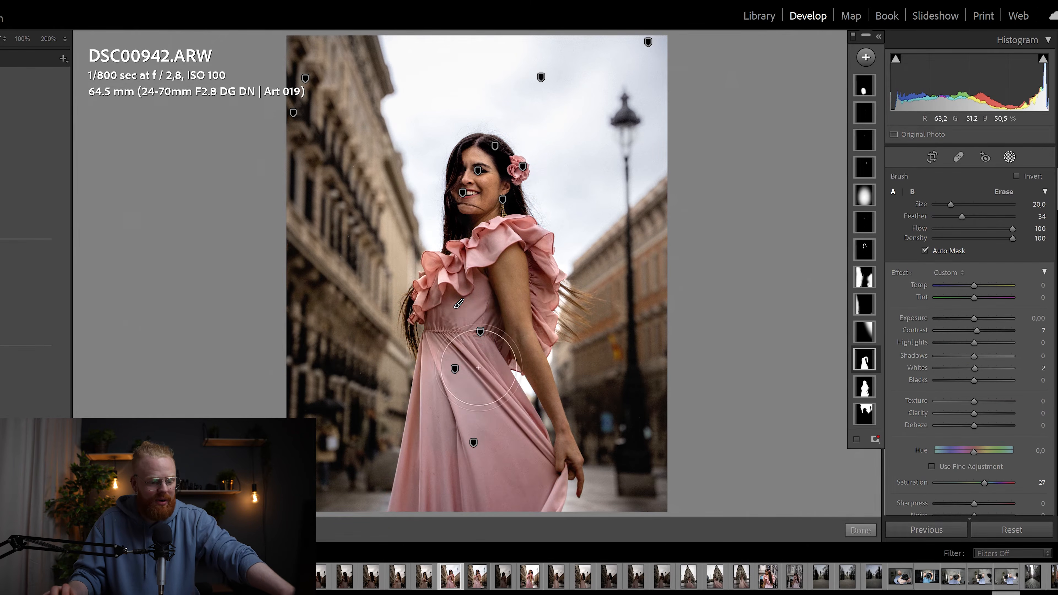
{"action": "key", "text": "o"}
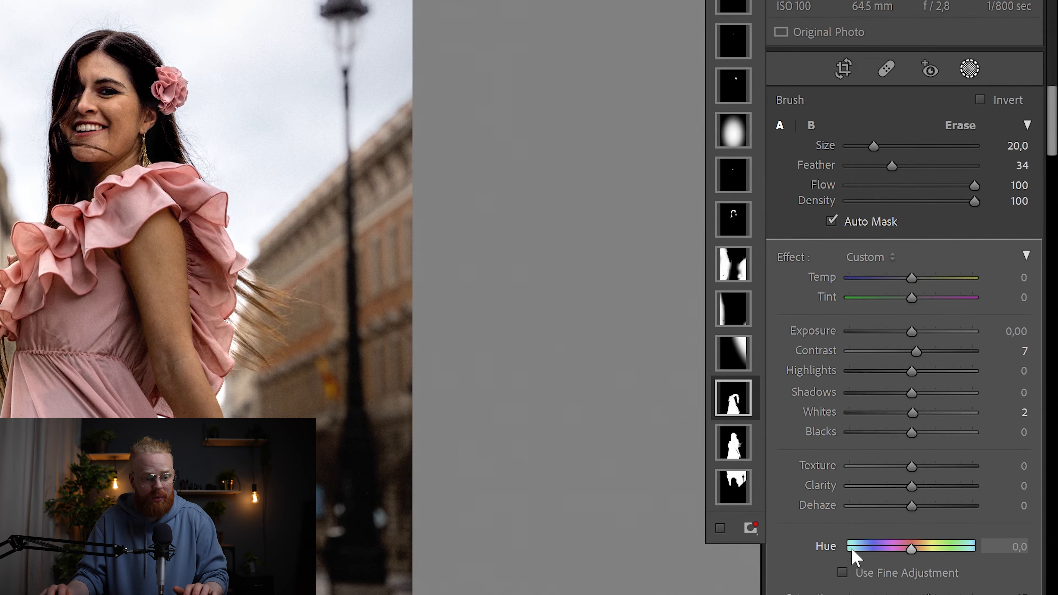
Step: Shift the dress mask's Hue to about 153.6, turning the pink dress teal-green
{"action": "left_click_drag", "start_coordinate": [1053, 132], "coordinate": [1052, 171]}
{"action": "scroll", "coordinate": [980, 277], "scroll_direction": "up", "scroll_amount": 3}
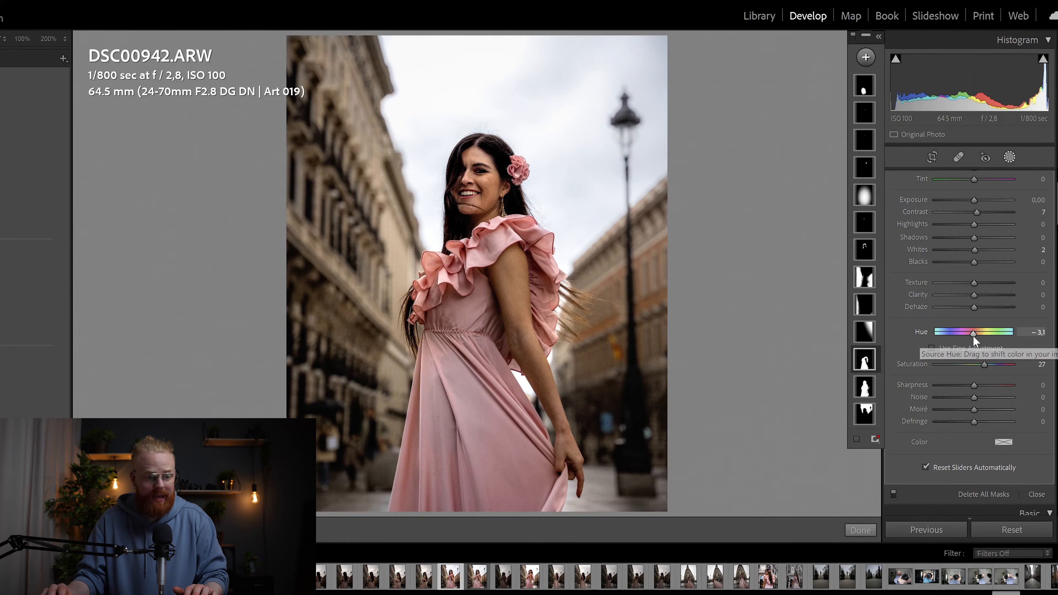
{"action": "left_click_drag", "start_coordinate": [911, 358], "coordinate": [910, 359]}
{"action": "left_click_drag", "start_coordinate": [973, 335], "coordinate": [949, 333]}
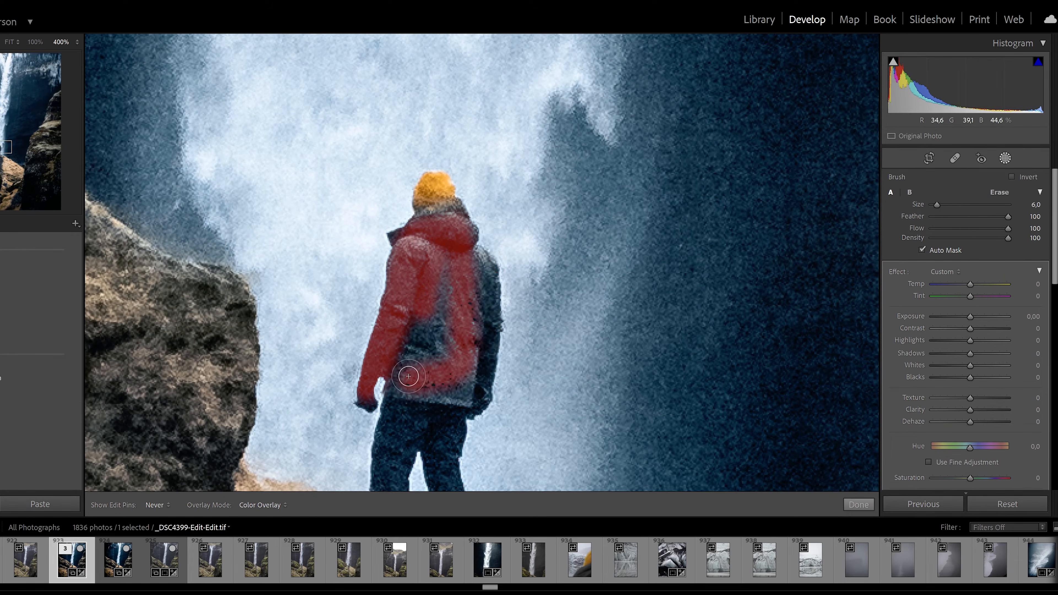
Step: Paint a brush mask over the hiker's jacket with Auto Mask turned off
{"action": "mouse_move", "coordinate": [417, 358]}
{"action": "left_mouse_down"}
{"action": "mouse_move", "coordinate": [469, 402]}
{"action": "mouse_move", "coordinate": [487, 267]}
{"action": "mouse_move", "coordinate": [427, 251]}
{"action": "left_mouse_up"}
{"action": "key", "text": "h"}
{"action": "left_click", "coordinate": [922, 250]}
{"action": "scroll", "coordinate": [471, 288], "scroll_direction": "up", "scroll_amount": 4}
{"action": "key", "text": "h"}
{"action": "key", "text": "o"}
Step: Turn the jacket magenta with Hue 110.2 and raise its Whites, Clarity and Saturation
{"action": "mouse_move", "coordinate": [970, 447]}
{"action": "left_mouse_down"}
{"action": "mouse_move", "coordinate": [949, 442]}
{"action": "mouse_move", "coordinate": [993, 444]}
{"action": "left_mouse_up"}
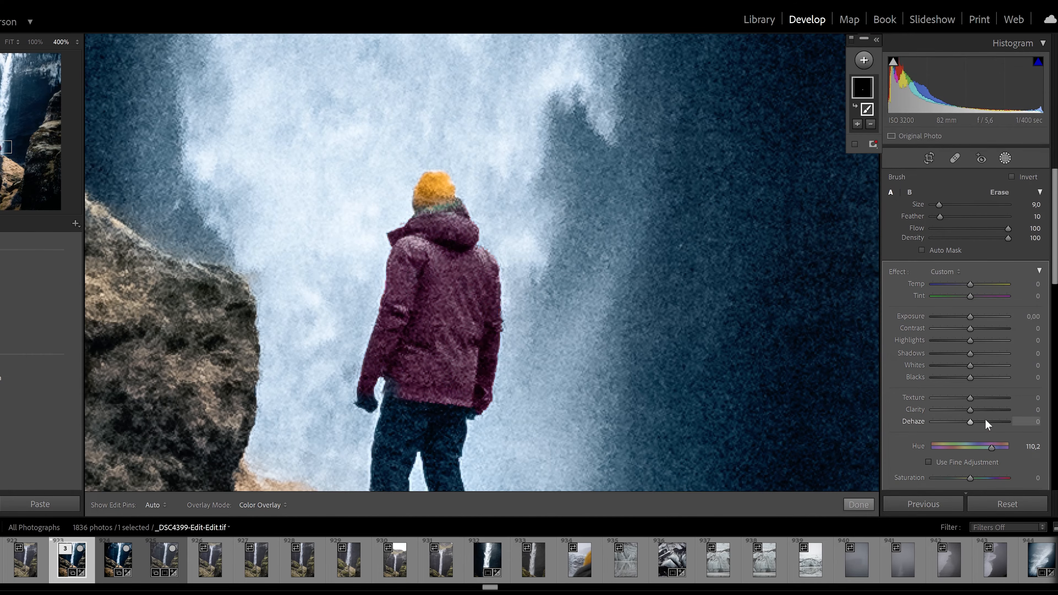
{"action": "left_click_drag", "start_coordinate": [970, 365], "coordinate": [993, 366]}
{"action": "left_click_drag", "start_coordinate": [970, 410], "coordinate": [984, 410]}
{"action": "left_click_drag", "start_coordinate": [970, 478], "coordinate": [983, 478]}
{"action": "left_click_drag", "start_coordinate": [970, 317], "coordinate": [972, 314]}
Step: Fit the photo in view and reset the dress mask's Hue to 0,0
{"action": "left_click", "coordinate": [10, 44]}
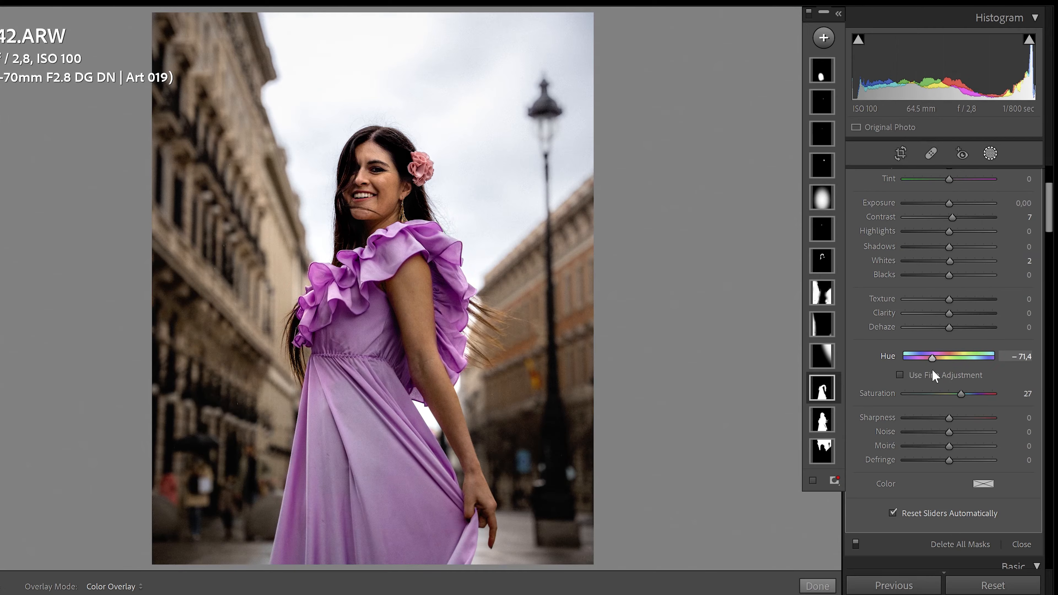
{"action": "mouse_move", "coordinate": [934, 358]}
{"action": "left_mouse_down"}
{"action": "mouse_move", "coordinate": [979, 359]}
{"action": "mouse_move", "coordinate": [955, 361]}
{"action": "left_mouse_up"}
{"action": "double_click", "coordinate": [954, 361]}
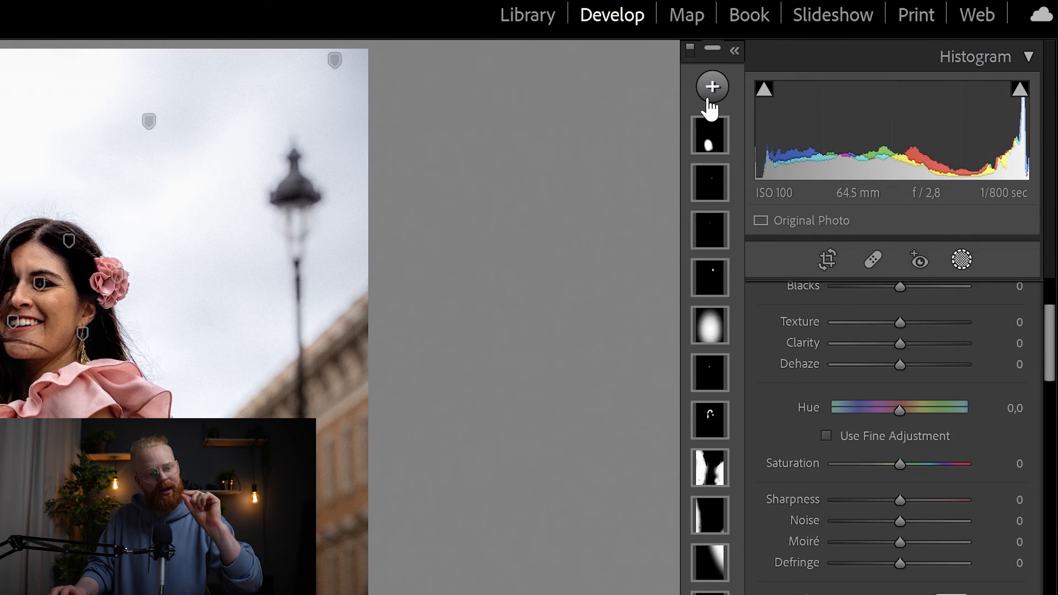
Step: Add a new Brush mask on DSC00942.ARW Copy 1 and view the photo at 100%
{"action": "left_click", "coordinate": [712, 86]}
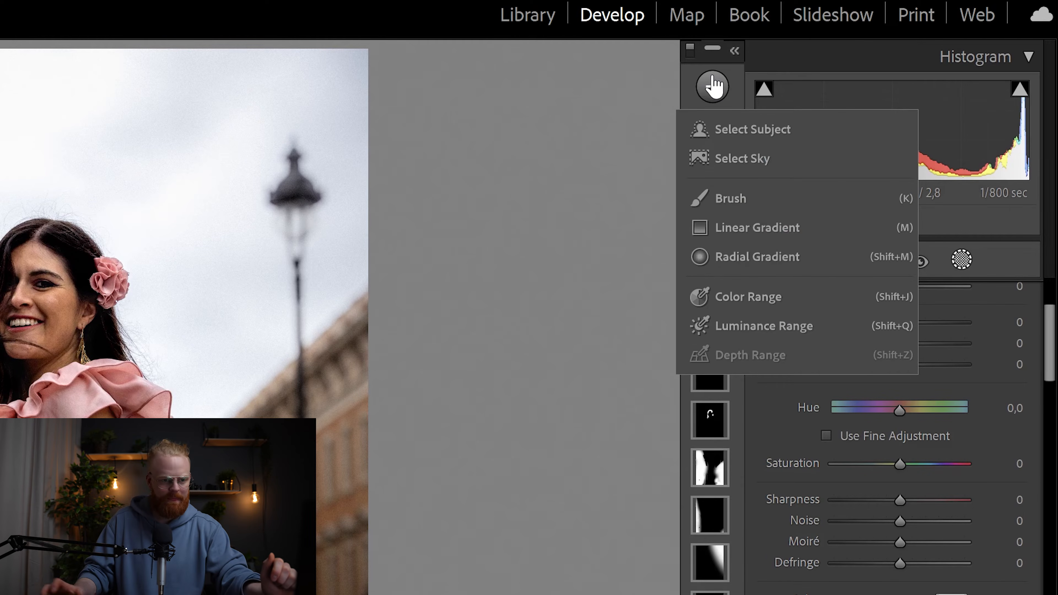
{"action": "left_click", "coordinate": [746, 205]}
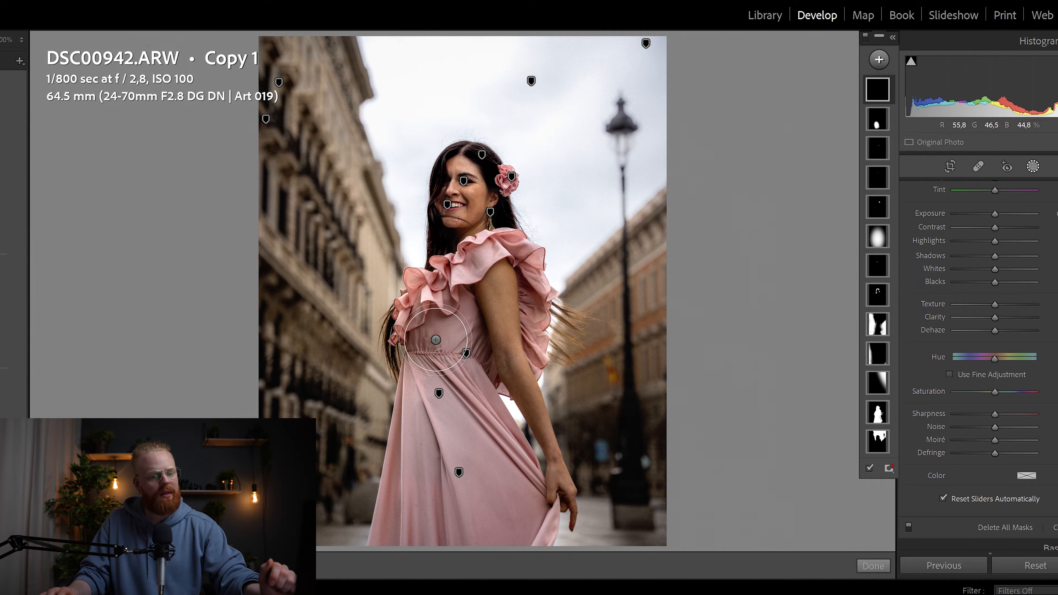
{"action": "scroll", "coordinate": [979, 365], "scroll_direction": "up", "scroll_amount": 5}
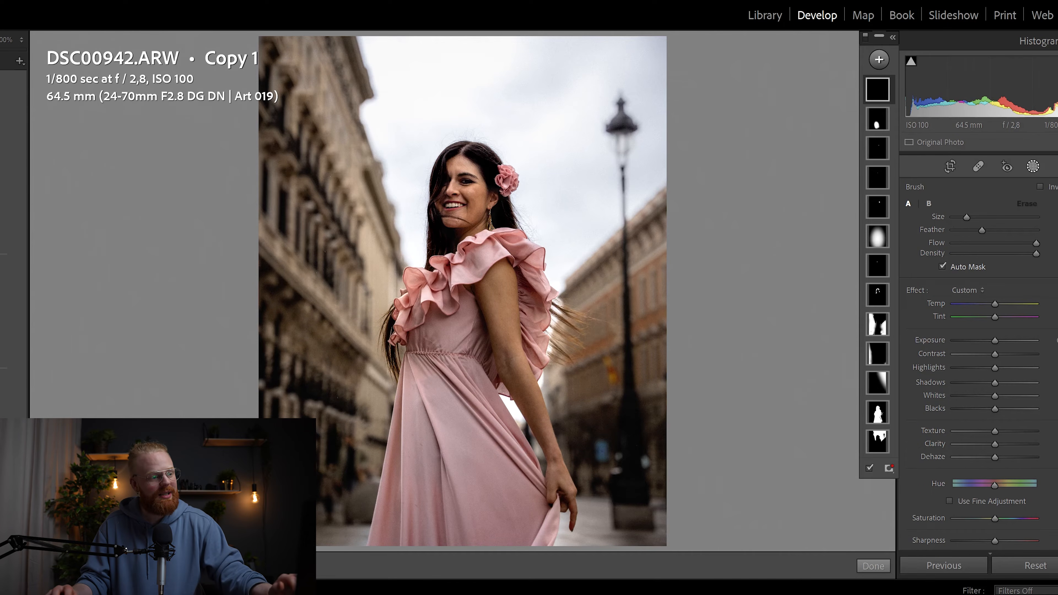
{"action": "left_click", "coordinate": [1, 41]}
Step: Paint the new mask over the upper and lower shoulder ruffle with Auto Mask on
{"action": "scroll", "coordinate": [652, 229], "scroll_direction": "up", "scroll_amount": 1}
{"action": "mouse_move", "coordinate": [523, 254]}
{"action": "left_mouse_down"}
{"action": "mouse_move", "coordinate": [625, 241]}
{"action": "mouse_move", "coordinate": [608, 255]}
{"action": "mouse_move", "coordinate": [531, 279]}
{"action": "mouse_move", "coordinate": [558, 231]}
{"action": "mouse_move", "coordinate": [612, 194]}
{"action": "mouse_move", "coordinate": [679, 208]}
{"action": "mouse_move", "coordinate": [670, 213]}
{"action": "left_mouse_up"}
{"action": "left_click_drag", "start_coordinate": [565, 229], "coordinate": [608, 184]}
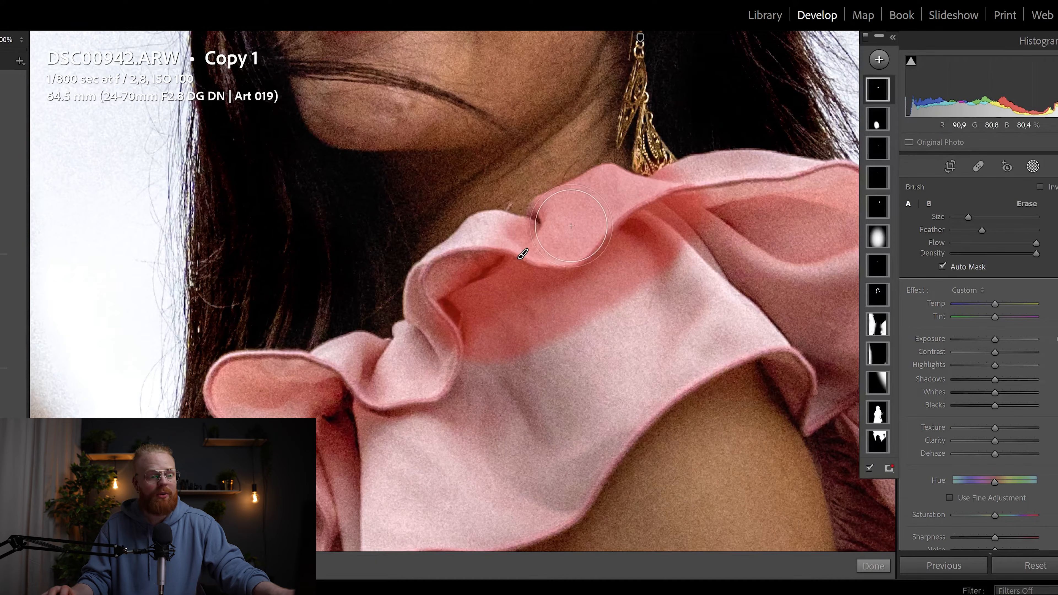
{"action": "mouse_move", "coordinate": [589, 282]}
{"action": "left_mouse_down"}
{"action": "mouse_move", "coordinate": [554, 333]}
{"action": "mouse_move", "coordinate": [574, 359]}
{"action": "mouse_move", "coordinate": [605, 359]}
{"action": "mouse_move", "coordinate": [612, 375]}
{"action": "left_mouse_up"}
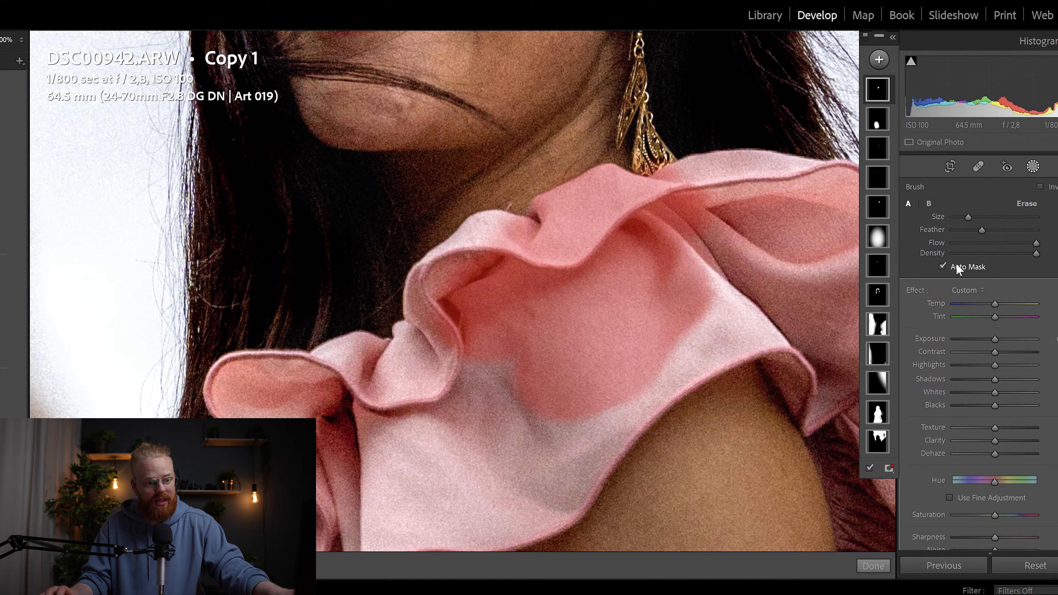
Step: Turn off Auto Mask, brush the ruffle edge near the neck, and undo the stroke that spilled onto skin
{"action": "left_click", "coordinate": [942, 266]}
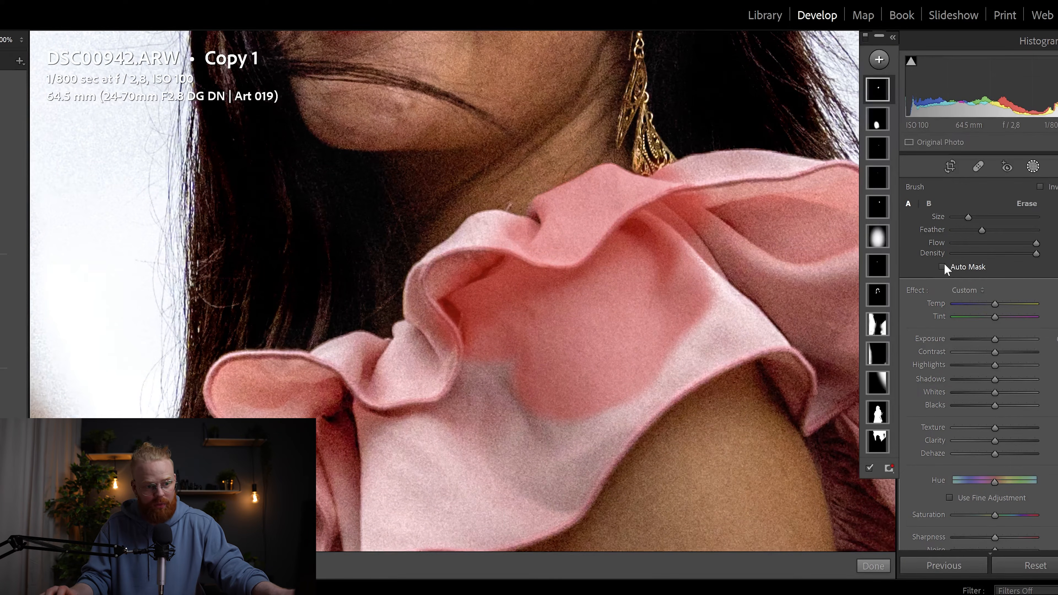
{"action": "mouse_move", "coordinate": [530, 277]}
{"action": "left_mouse_down"}
{"action": "mouse_move", "coordinate": [548, 199]}
{"action": "mouse_move", "coordinate": [613, 172]}
{"action": "mouse_move", "coordinate": [479, 201]}
{"action": "mouse_move", "coordinate": [568, 129]}
{"action": "mouse_move", "coordinate": [550, 108]}
{"action": "left_mouse_up"}
{"action": "mouse_move", "coordinate": [602, 252]}
{"action": "left_mouse_down"}
{"action": "mouse_move", "coordinate": [618, 393]}
{"action": "mouse_move", "coordinate": [637, 436]}
{"action": "left_mouse_up"}
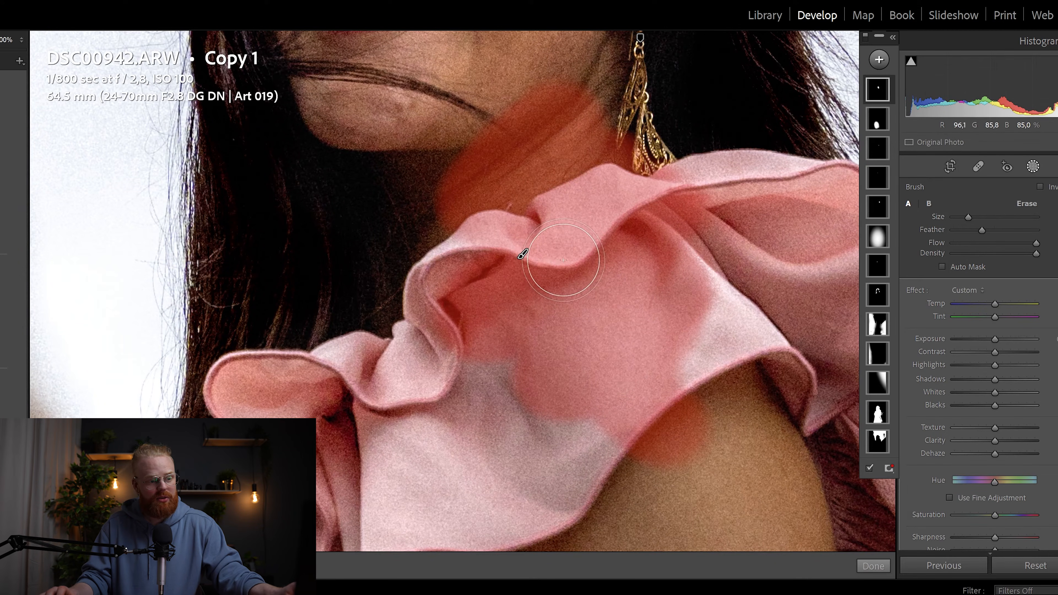
{"action": "key", "text": "ctrl+z"}
{"action": "key", "text": "ctrl+z"}
{"action": "key", "text": "ctrl+z"}
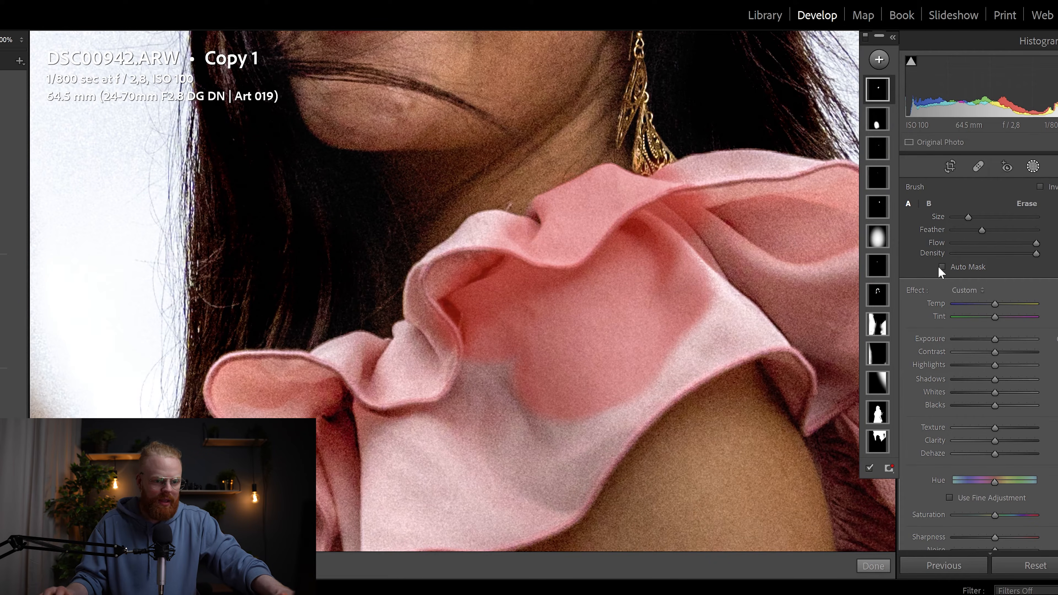
Step: Brush the mask along the sleeve edge and over the lower and upper ruffle folds
{"action": "mouse_move", "coordinate": [566, 449]}
{"action": "left_mouse_down"}
{"action": "mouse_move", "coordinate": [638, 421]}
{"action": "mouse_move", "coordinate": [744, 355]}
{"action": "mouse_move", "coordinate": [745, 342]}
{"action": "left_mouse_up"}
{"action": "left_click_drag", "start_coordinate": [579, 460], "coordinate": [640, 400]}
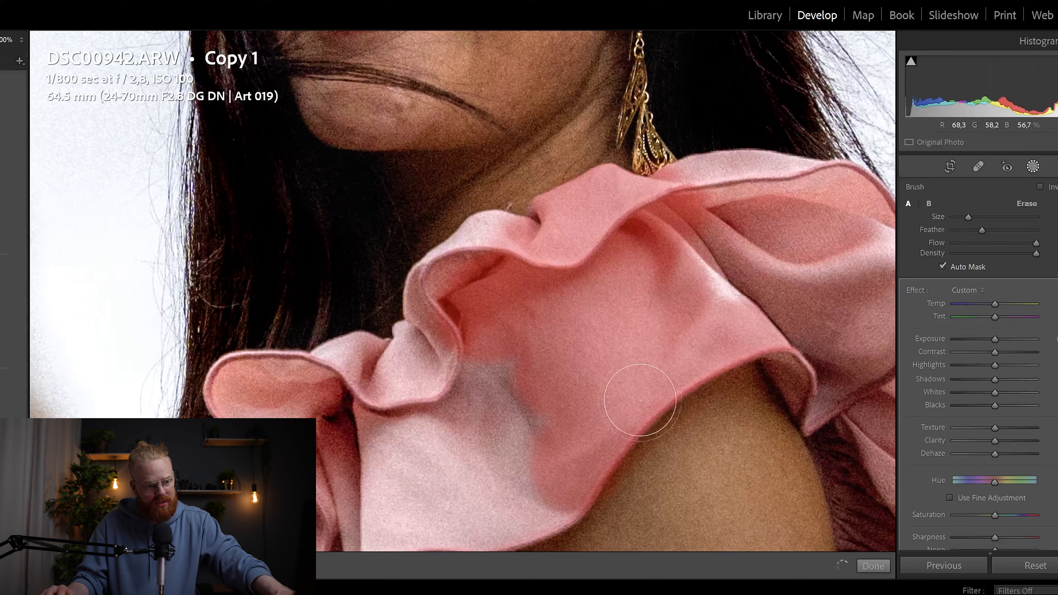
{"action": "left_click_drag", "start_coordinate": [748, 344], "coordinate": [764, 343]}
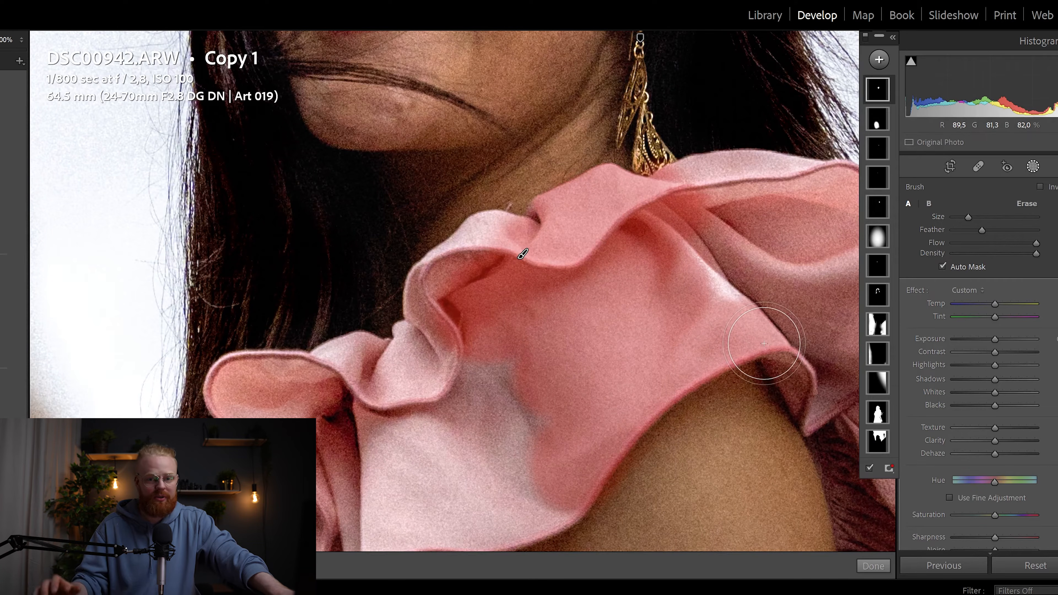
{"action": "left_click_drag", "start_coordinate": [483, 308], "coordinate": [544, 145]}
{"action": "left_click_drag", "start_coordinate": [675, 294], "coordinate": [589, 338]}
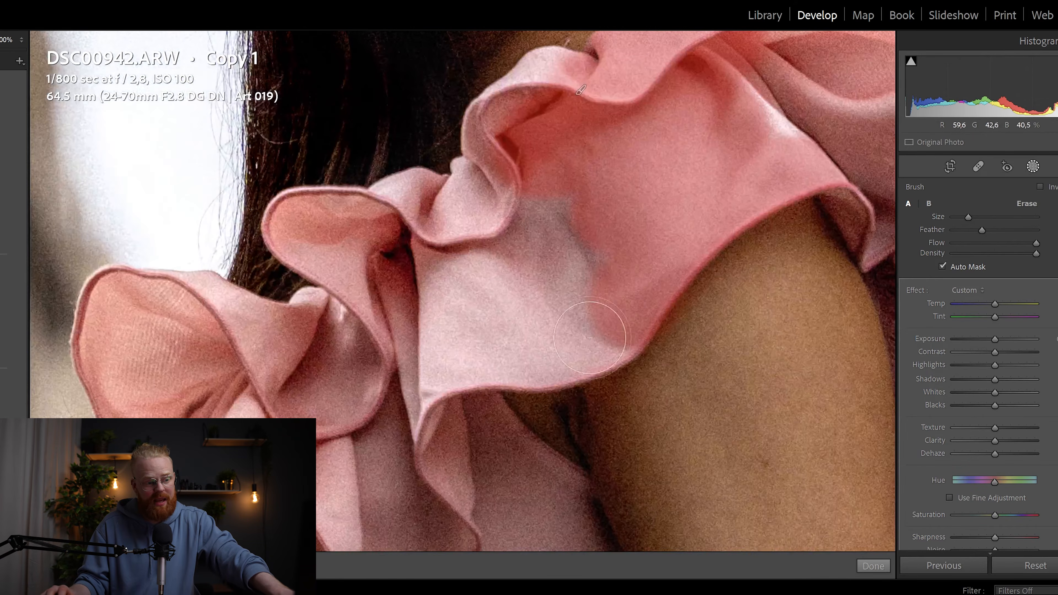
{"action": "mouse_move", "coordinate": [453, 345]}
{"action": "left_mouse_down"}
{"action": "mouse_move", "coordinate": [560, 289]}
{"action": "mouse_move", "coordinate": [524, 229]}
{"action": "mouse_move", "coordinate": [595, 206]}
{"action": "mouse_move", "coordinate": [584, 223]}
{"action": "left_mouse_up"}
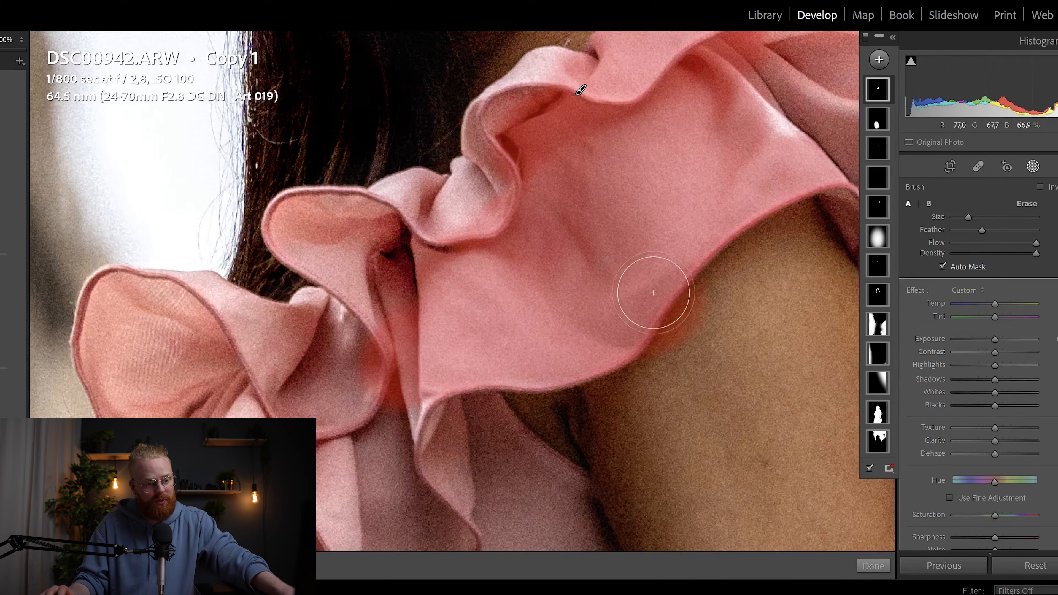
{"action": "mouse_move", "coordinate": [496, 225]}
{"action": "left_mouse_down"}
{"action": "mouse_move", "coordinate": [505, 159]}
{"action": "mouse_move", "coordinate": [493, 181]}
{"action": "mouse_move", "coordinate": [534, 98]}
{"action": "left_mouse_up"}
{"action": "left_click_drag", "start_coordinate": [504, 139], "coordinate": [500, 151]}
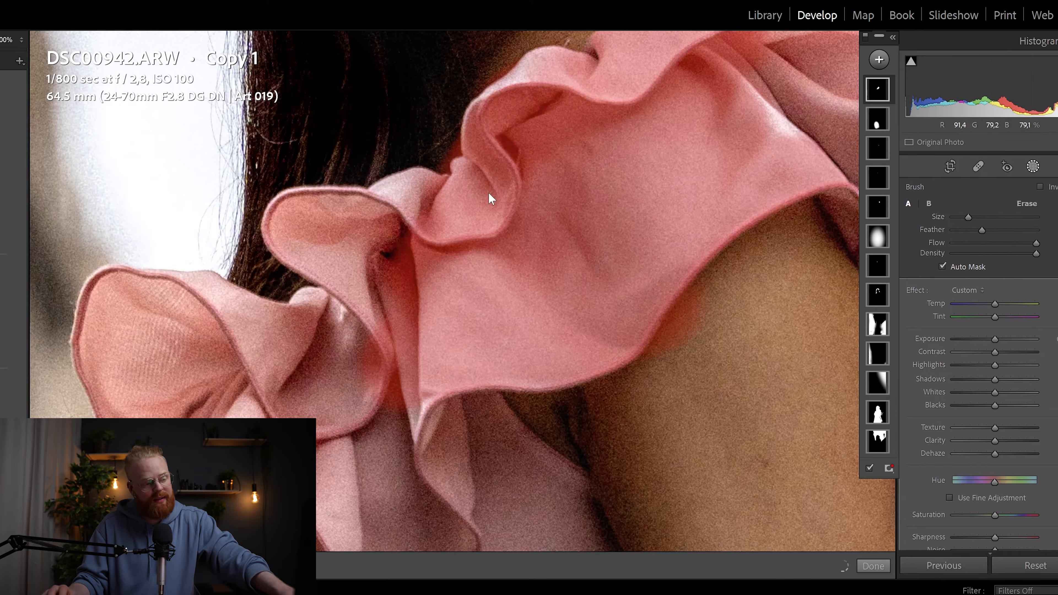
{"action": "left_click_drag", "start_coordinate": [703, 242], "coordinate": [558, 112]}
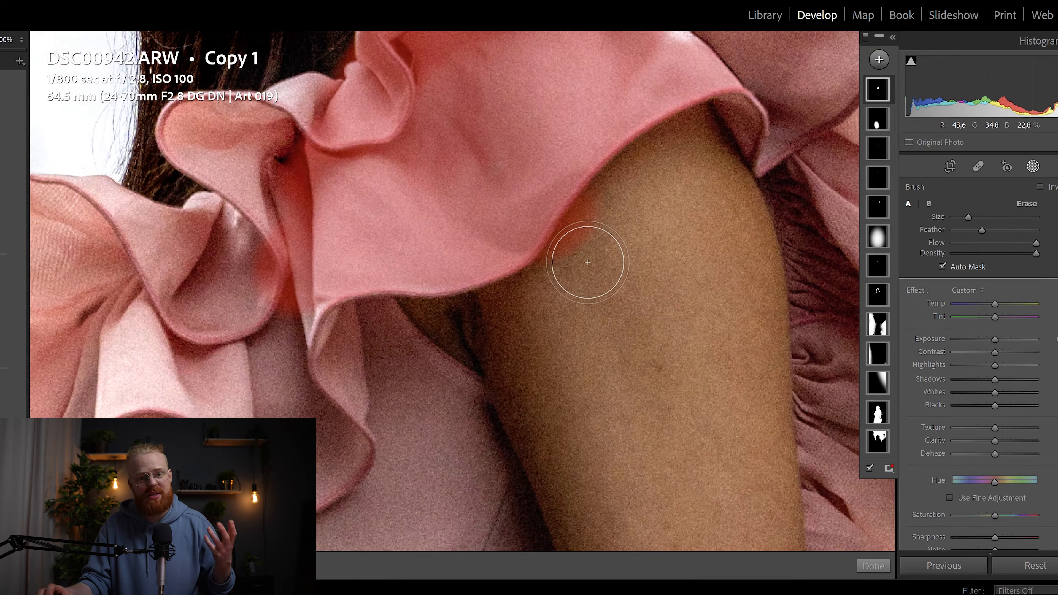
Step: Erase the mask spill from the arm's skin just below the ruffle hem
{"action": "key", "text": "alt"}
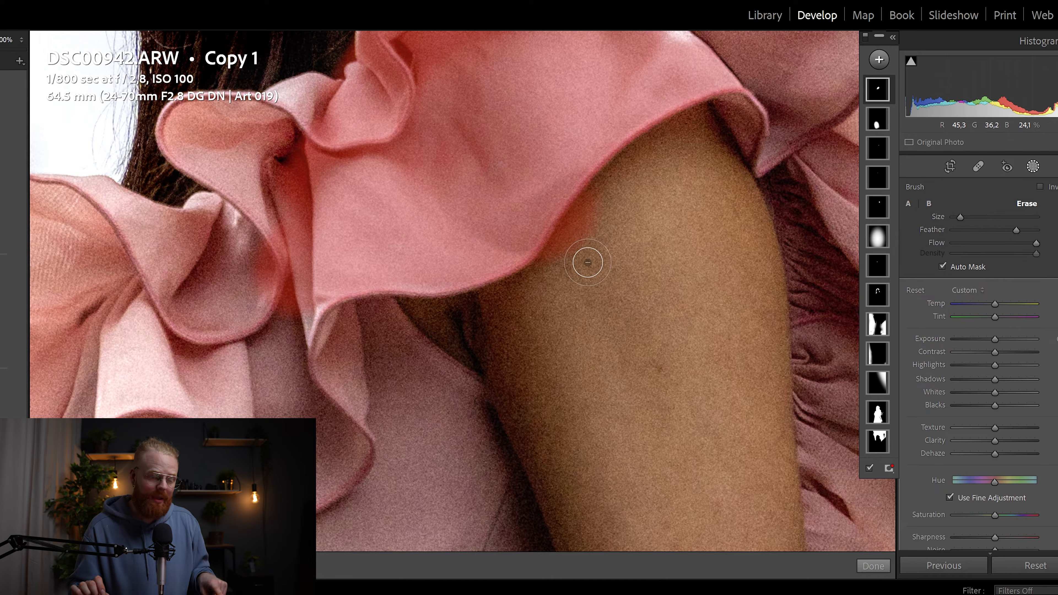
{"action": "scroll", "coordinate": [585, 267], "scroll_direction": "up", "scroll_amount": 4}
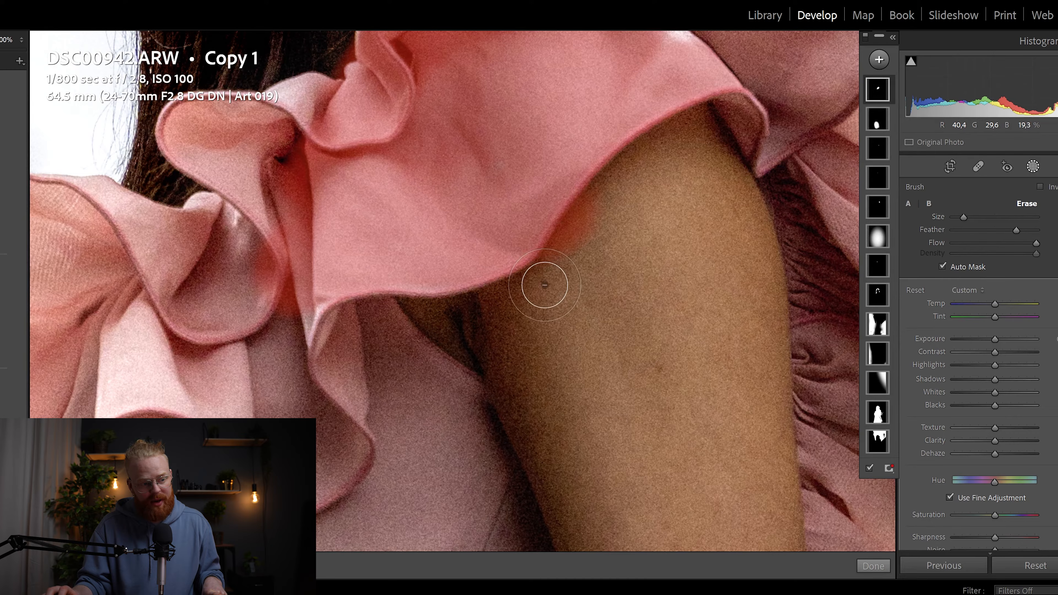
{"action": "left_click_drag", "start_coordinate": [545, 285], "coordinate": [555, 272]}
{"action": "left_click_drag", "start_coordinate": [627, 185], "coordinate": [634, 179]}
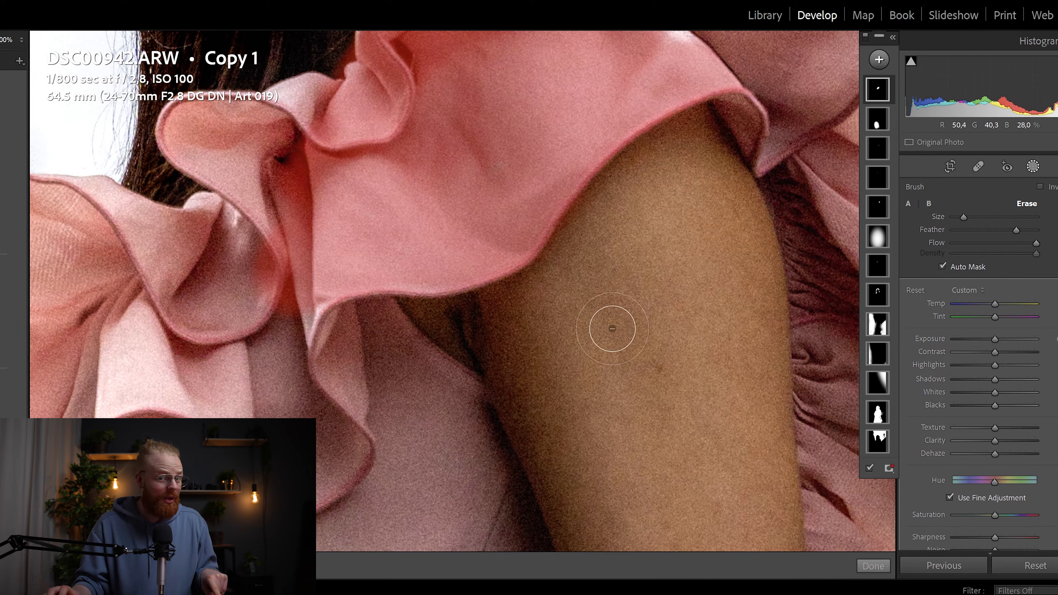
{"action": "left_click_drag", "start_coordinate": [533, 293], "coordinate": [550, 286]}
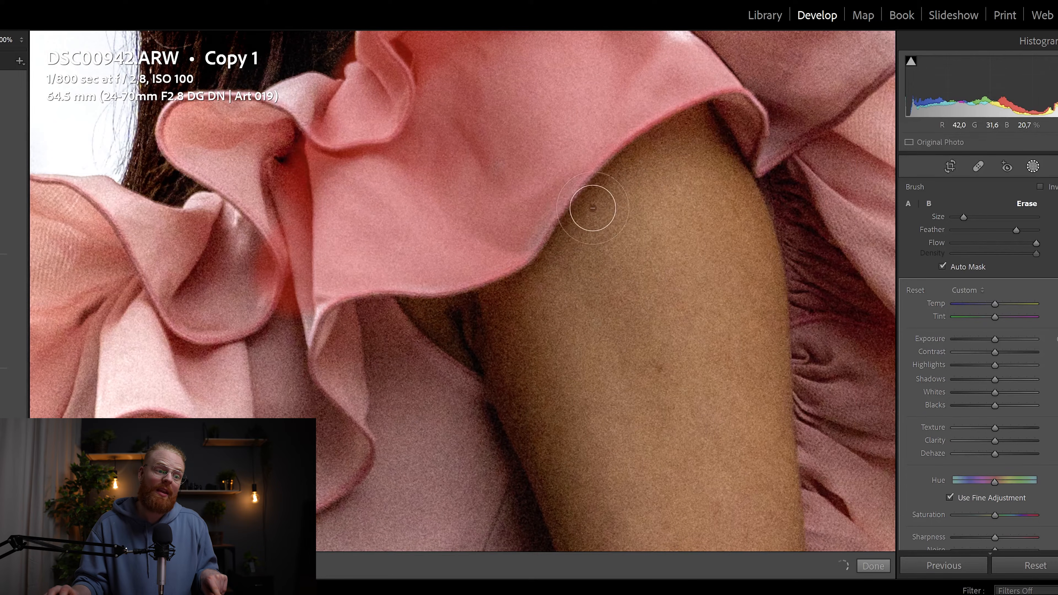
{"action": "left_click_drag", "start_coordinate": [631, 180], "coordinate": [623, 193]}
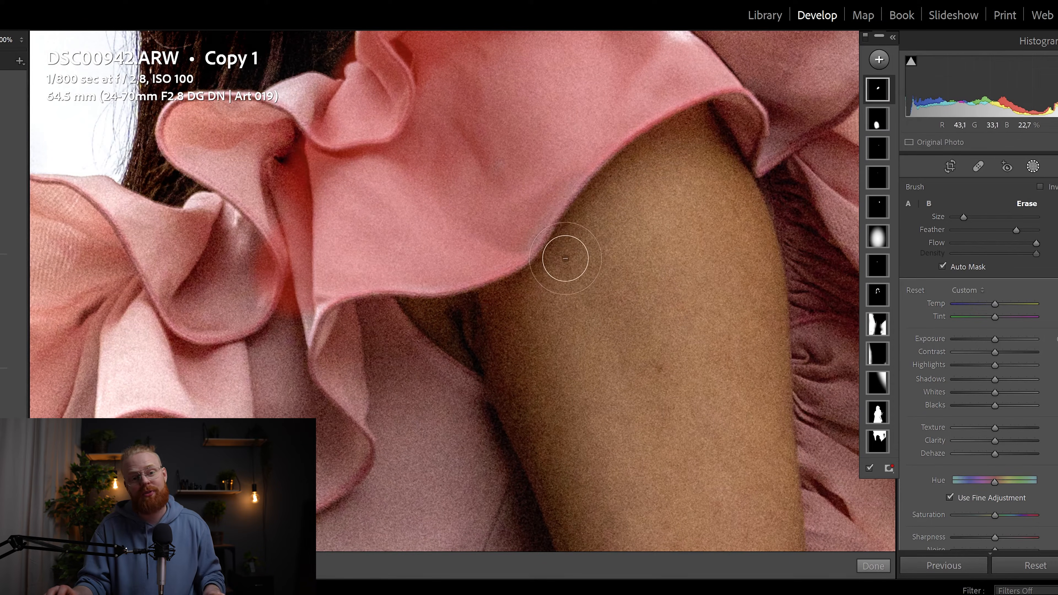
Step: With a smaller brush, paint the mask along the ruffle hem and up to the shoulder ruffles
{"action": "key", "text": "["}
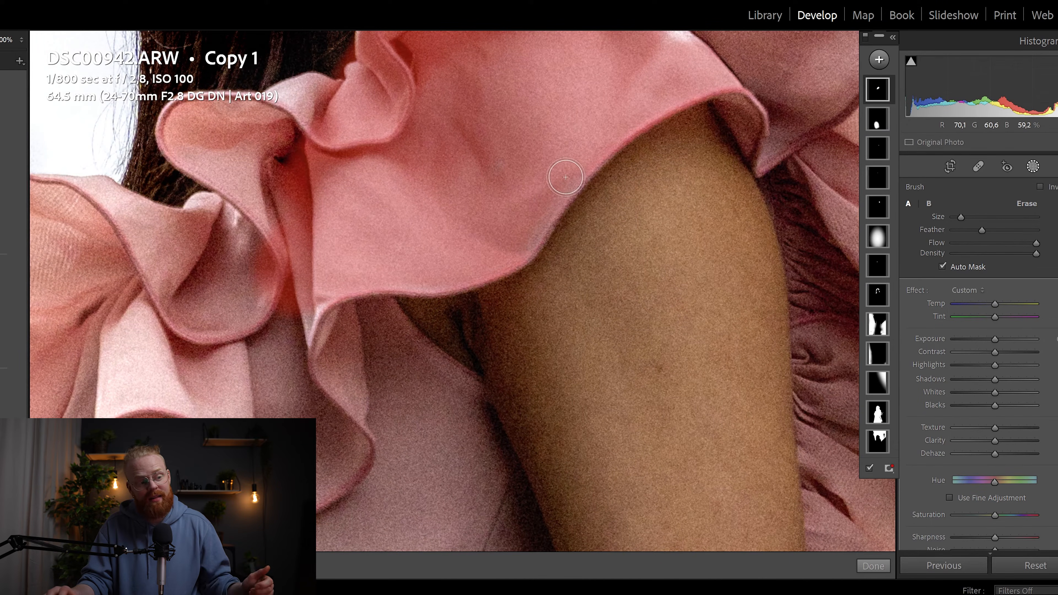
{"action": "left_click_drag", "start_coordinate": [562, 178], "coordinate": [552, 208]}
{"action": "left_click_drag", "start_coordinate": [522, 248], "coordinate": [535, 222]}
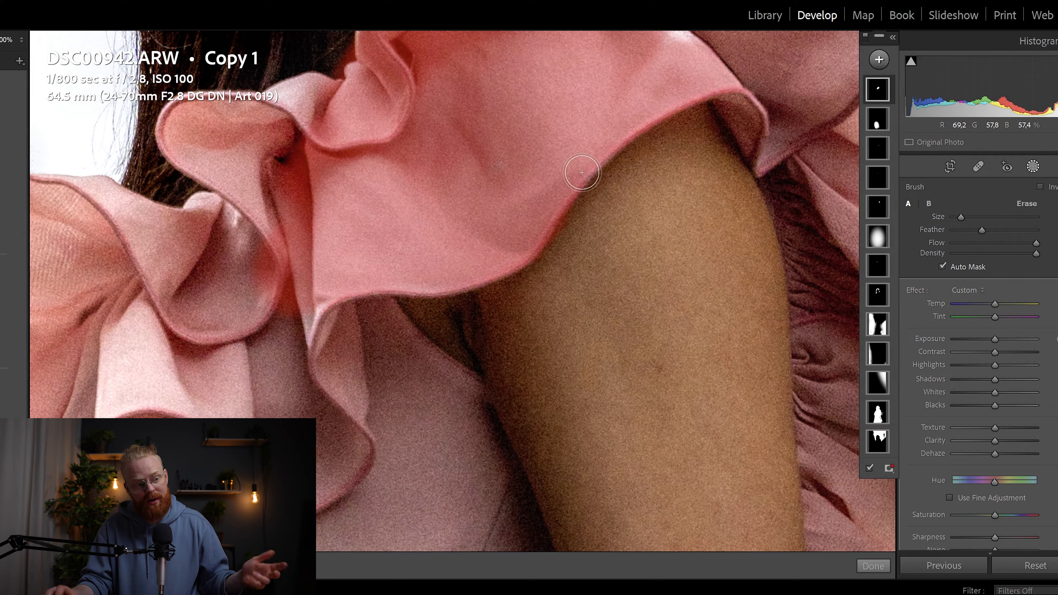
{"action": "left_click_drag", "start_coordinate": [337, 275], "coordinate": [495, 148]}
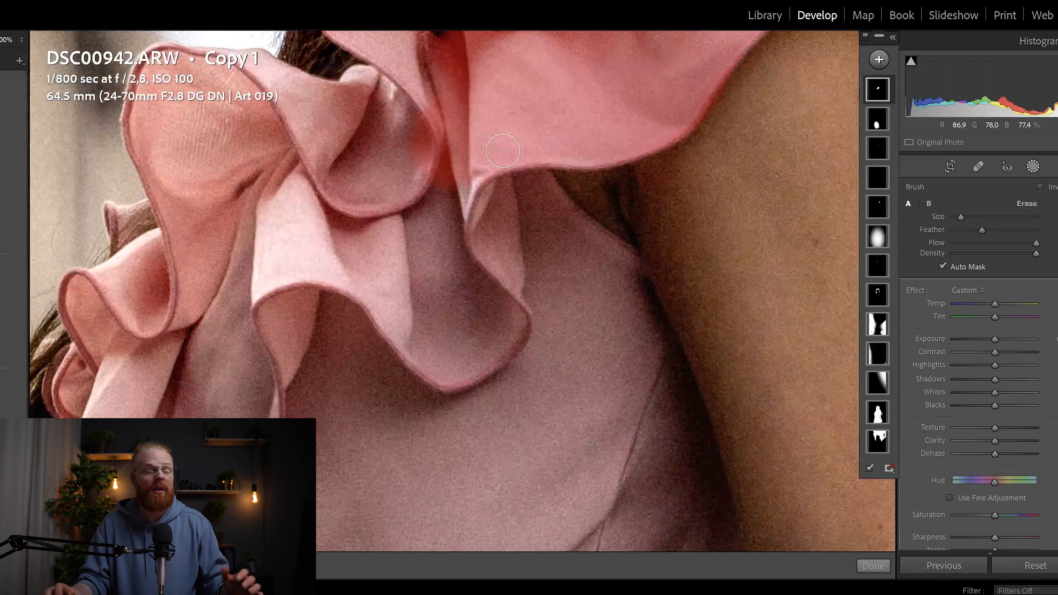
{"action": "key", "text": "]"}
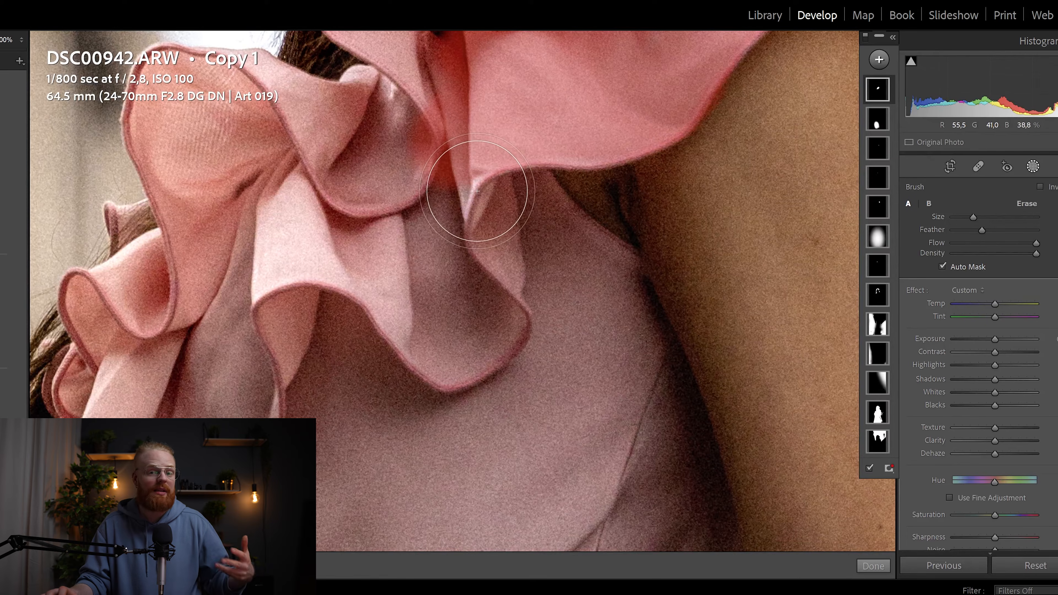
{"action": "left_click_drag", "start_coordinate": [302, 184], "coordinate": [705, 327]}
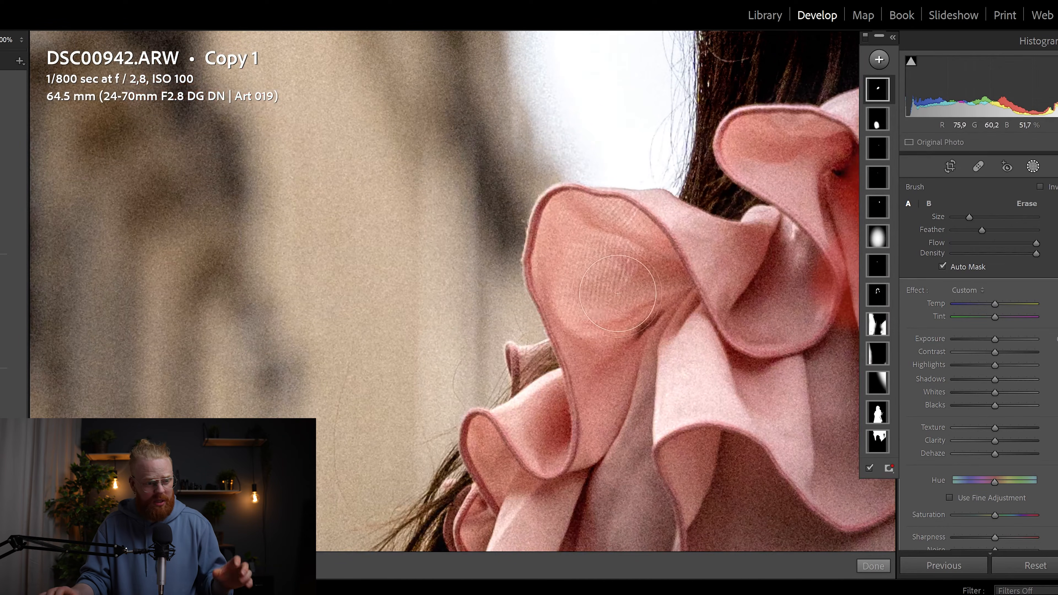
{"action": "left_click_drag", "start_coordinate": [691, 311], "coordinate": [629, 221]}
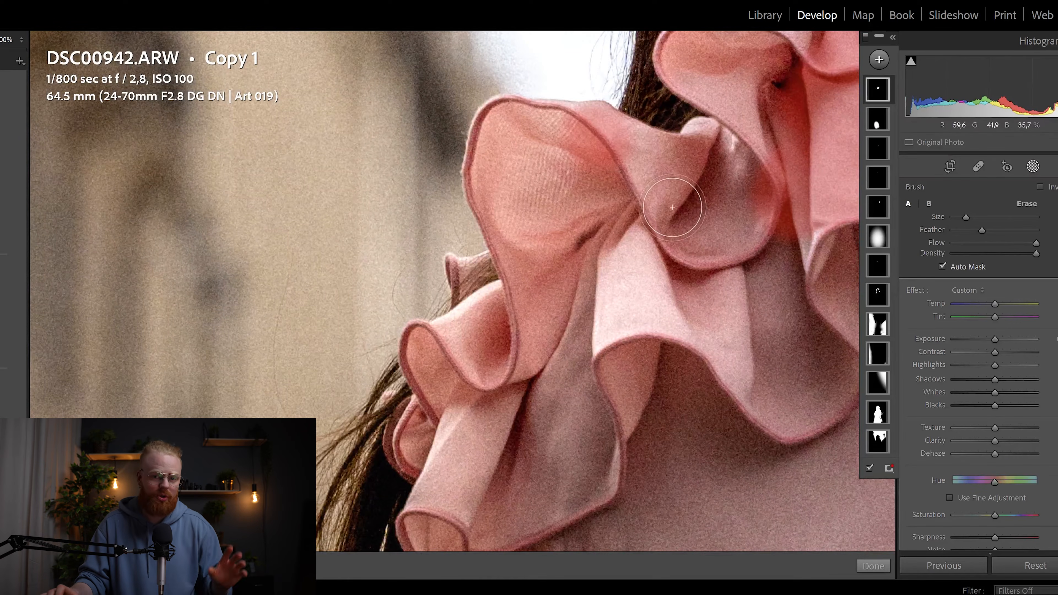
Step: Zoom out and extend the mask over the bodice, skirt and side ruffles, then fit the photo
{"action": "left_click", "coordinate": [23, 40]}
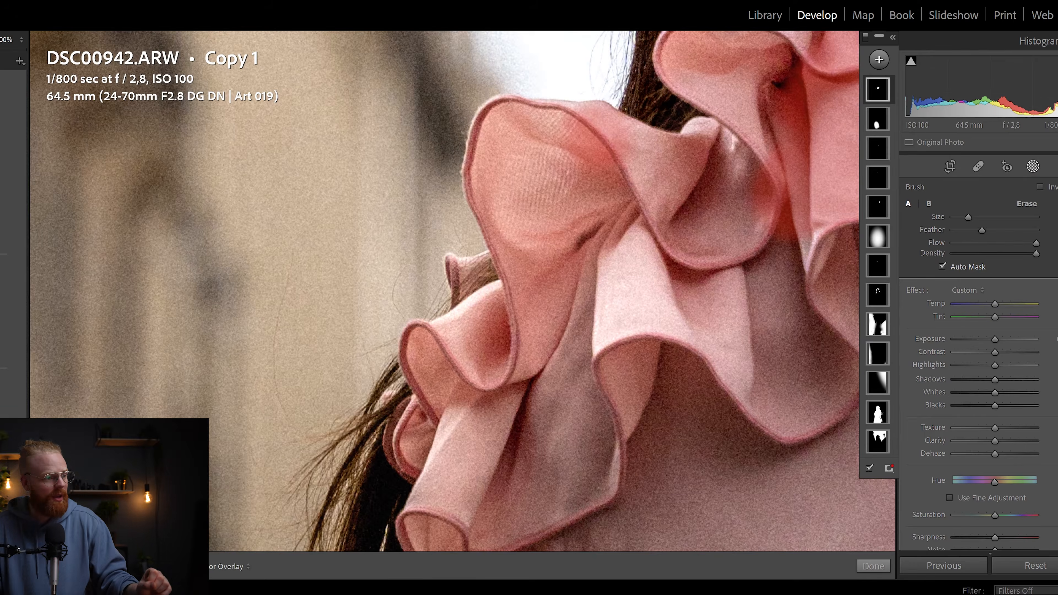
{"action": "left_click_drag", "start_coordinate": [550, 309], "coordinate": [616, 463]}
{"action": "left_click_drag", "start_coordinate": [571, 448], "coordinate": [569, 429]}
{"action": "mouse_move", "coordinate": [655, 423]}
{"action": "left_mouse_down"}
{"action": "mouse_move", "coordinate": [560, 260]}
{"action": "mouse_move", "coordinate": [540, 479]}
{"action": "left_mouse_up"}
{"action": "scroll", "coordinate": [539, 479], "scroll_direction": "down", "scroll_amount": 5}
{"action": "left_click_drag", "start_coordinate": [520, 308], "coordinate": [452, 371]}
{"action": "mouse_move", "coordinate": [461, 321]}
{"action": "left_mouse_down"}
{"action": "mouse_move", "coordinate": [745, 133]}
{"action": "mouse_move", "coordinate": [779, 204]}
{"action": "left_mouse_up"}
{"action": "left_click_drag", "start_coordinate": [794, 303], "coordinate": [767, 278]}
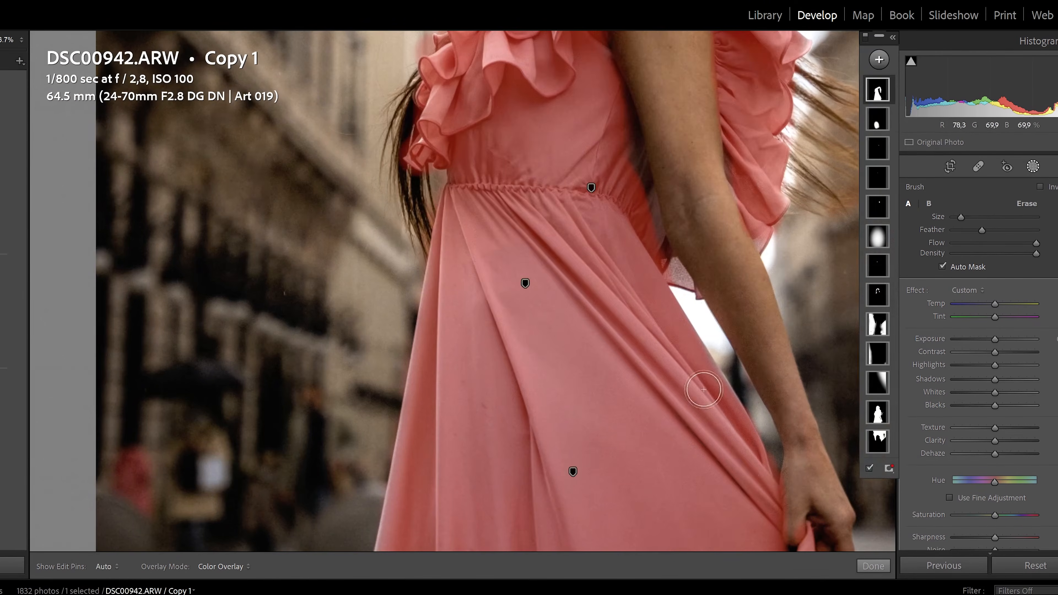
{"action": "scroll", "coordinate": [458, 292], "scroll_direction": "up", "scroll_amount": 3}
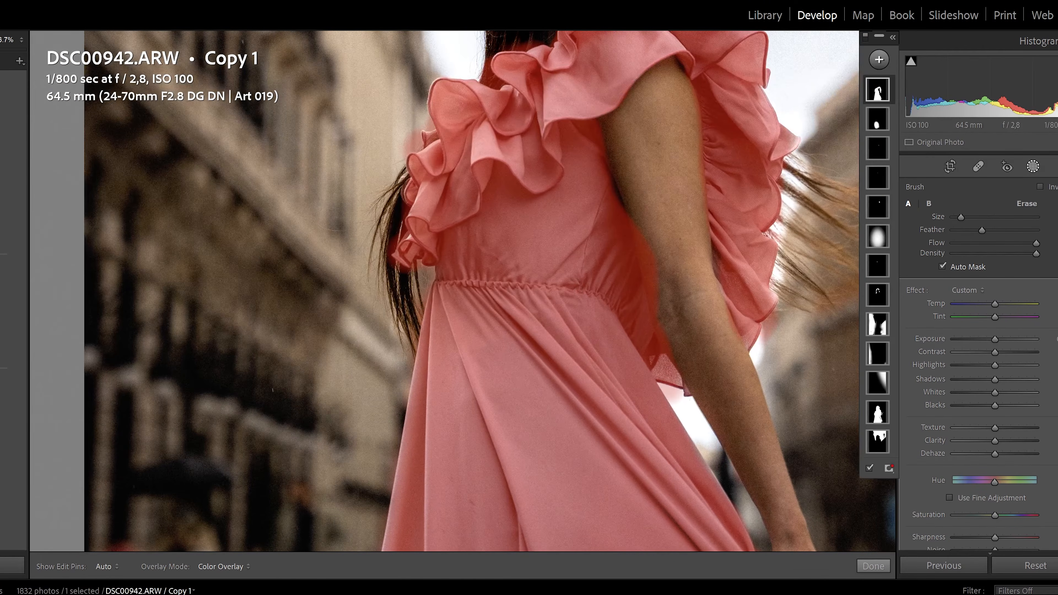
{"action": "key", "text": "z"}
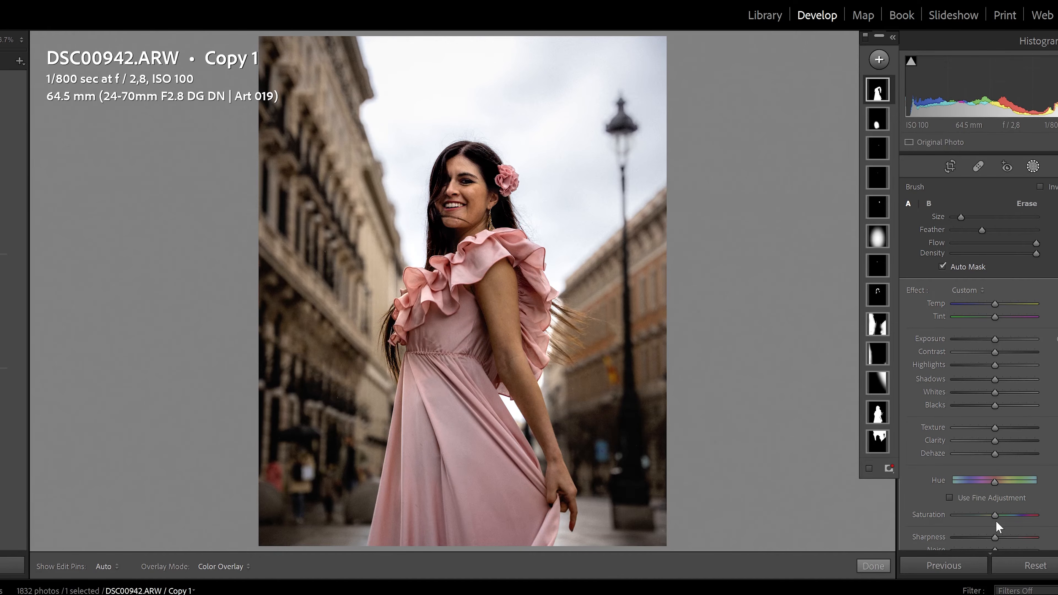
Step: Shift the new mask's Hue so the whole dress turns light blue, then zoom in closer
{"action": "mouse_move", "coordinate": [1000, 484]}
{"action": "left_mouse_down"}
{"action": "mouse_move", "coordinate": [1026, 482]}
{"action": "mouse_move", "coordinate": [957, 483]}
{"action": "left_mouse_up"}
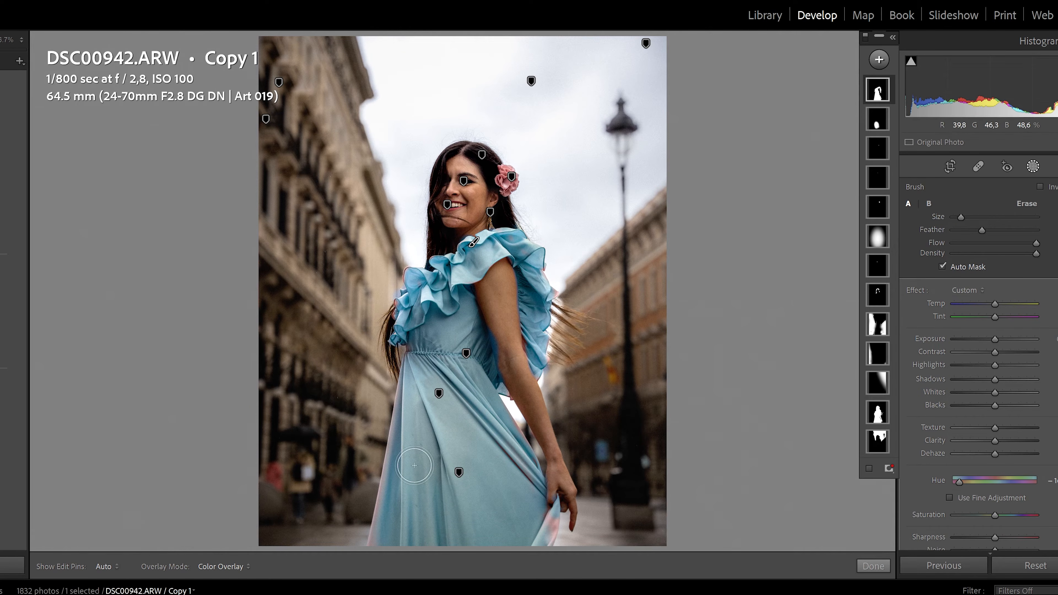
{"action": "left_click", "coordinate": [21, 40]}
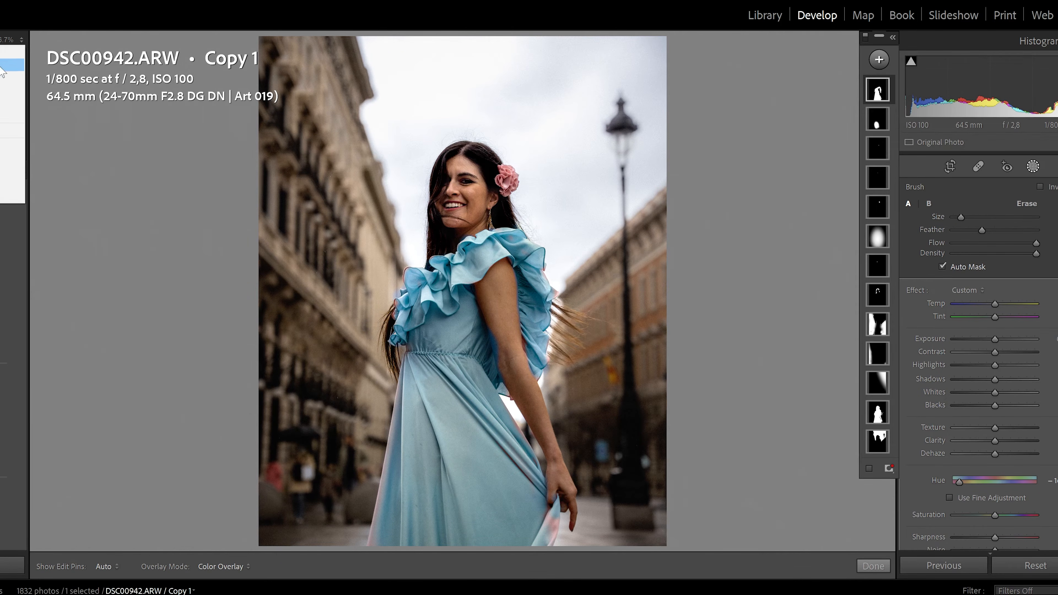
{"action": "left_click", "coordinate": [12, 146]}
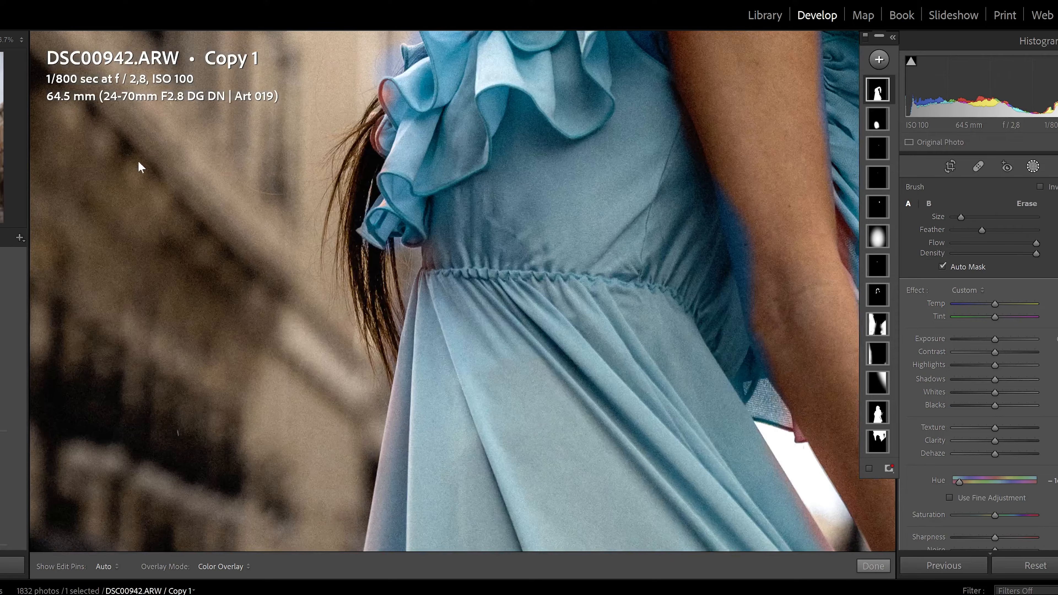
Step: Pan over the arm, waist and shoulder ruffles, toggling the mask overlay to check coverage
{"action": "scroll", "coordinate": [462, 359], "scroll_direction": "down", "scroll_amount": 15}
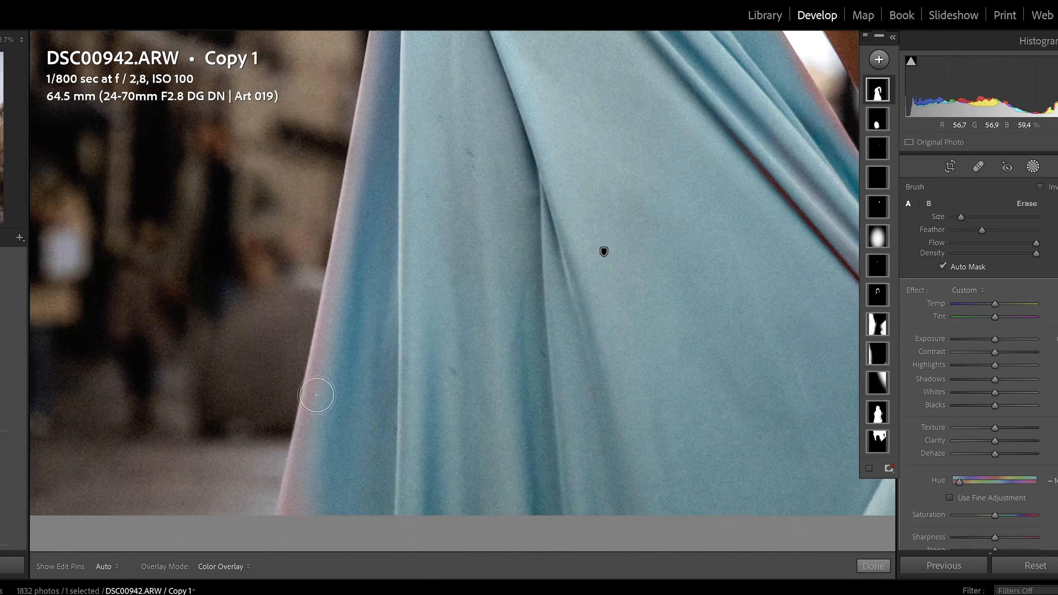
{"action": "left_click_drag", "start_coordinate": [780, 438], "coordinate": [380, 250]}
{"action": "scroll", "coordinate": [381, 250], "scroll_direction": "up", "scroll_amount": 15}
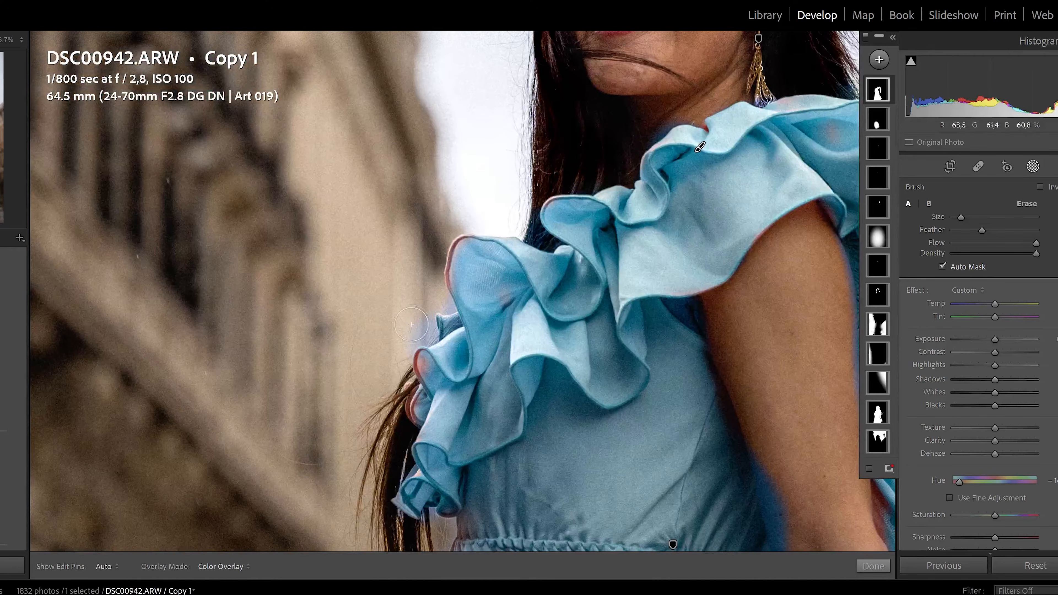
{"action": "mouse_move", "coordinate": [632, 373]}
{"action": "left_mouse_down"}
{"action": "mouse_move", "coordinate": [402, 243]}
{"action": "mouse_move", "coordinate": [401, 205]}
{"action": "left_mouse_up"}
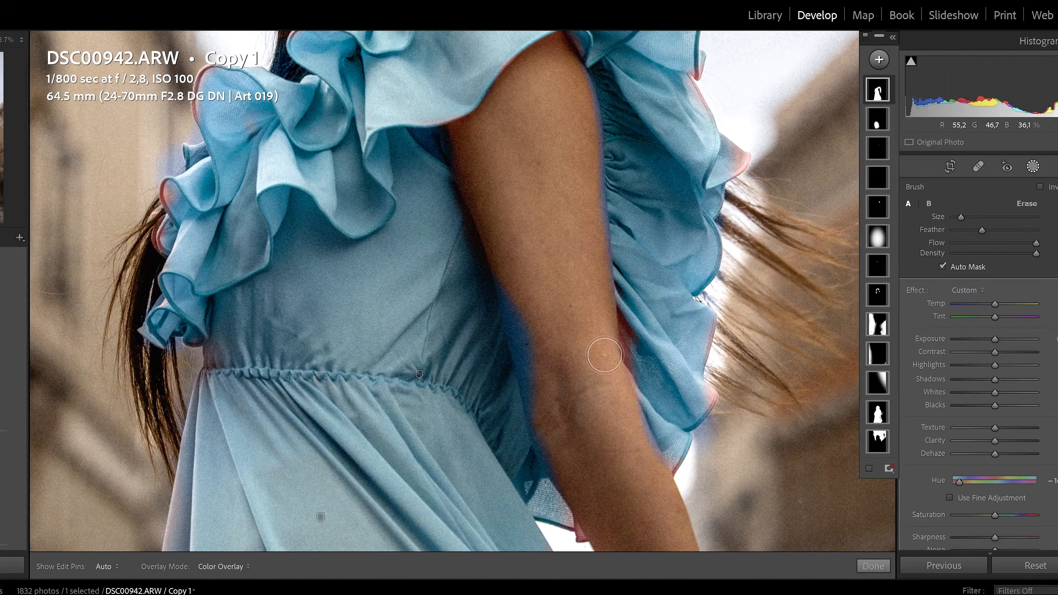
{"action": "scroll", "coordinate": [469, 190], "scroll_direction": "down", "scroll_amount": 5}
{"action": "left_click_drag", "start_coordinate": [490, 131], "coordinate": [514, 269]}
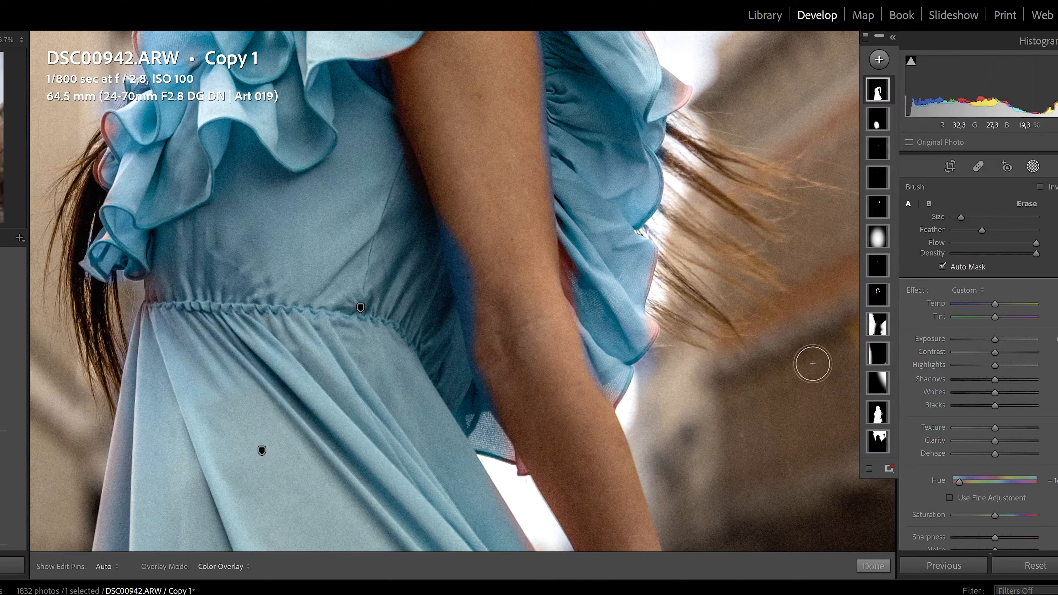
{"action": "key", "text": "o"}
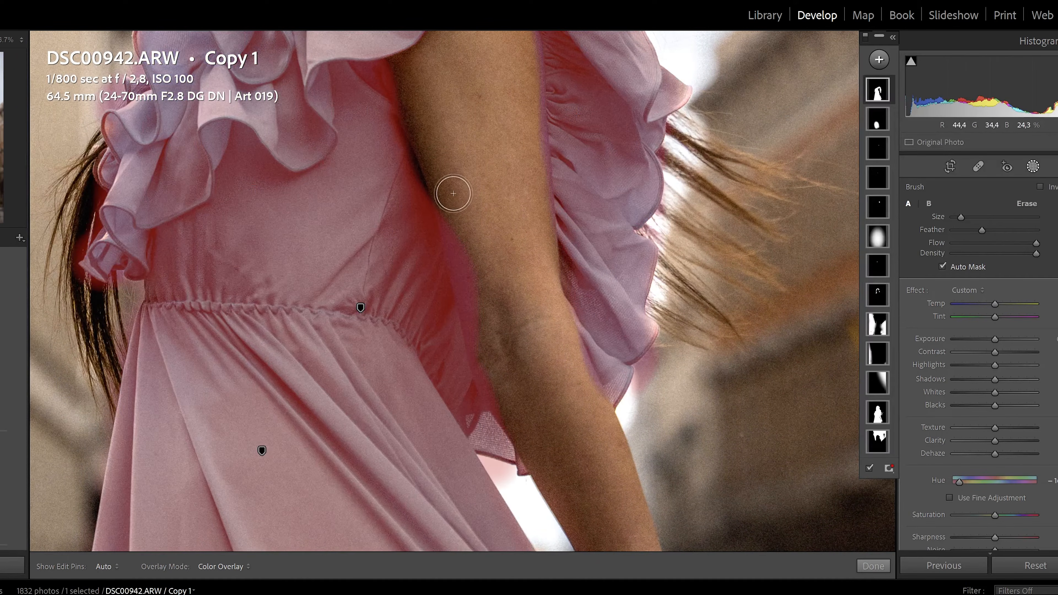
{"action": "left_click_drag", "start_coordinate": [420, 71], "coordinate": [542, 357]}
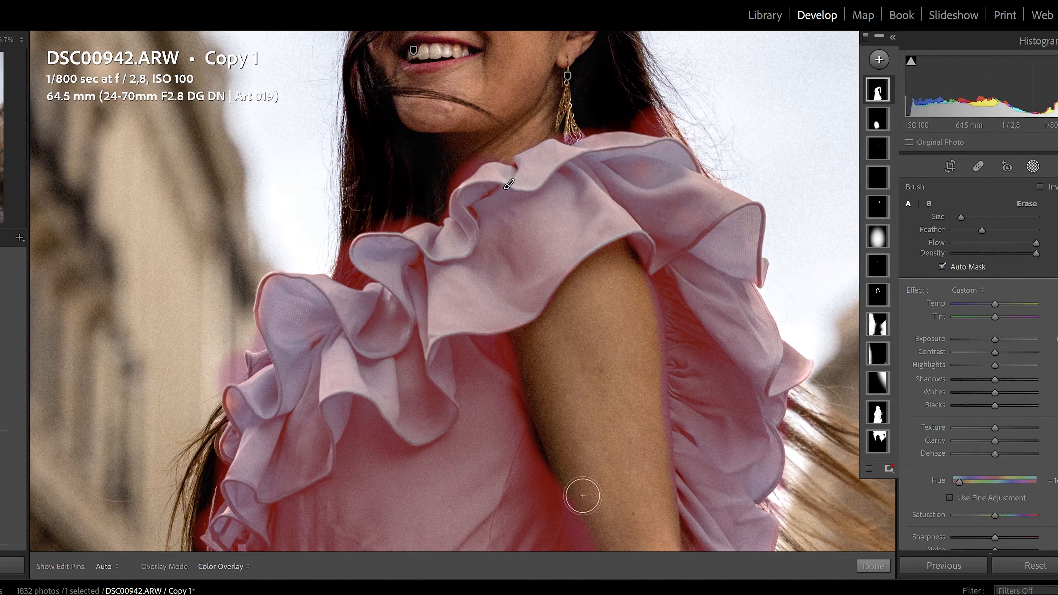
{"action": "key", "text": "o"}
Step: Close the filmstrip source list and paint the skirt's left edge and sleeve ruffles blue
{"action": "left_click_drag", "start_coordinate": [369, 454], "coordinate": [528, 25]}
{"action": "left_click", "coordinate": [457, 590]}
{"action": "left_click", "coordinate": [165, 449]}
{"action": "left_click_drag", "start_coordinate": [165, 449], "coordinate": [244, 89]}
{"action": "scroll", "coordinate": [439, 369], "scroll_direction": "up", "scroll_amount": 3}
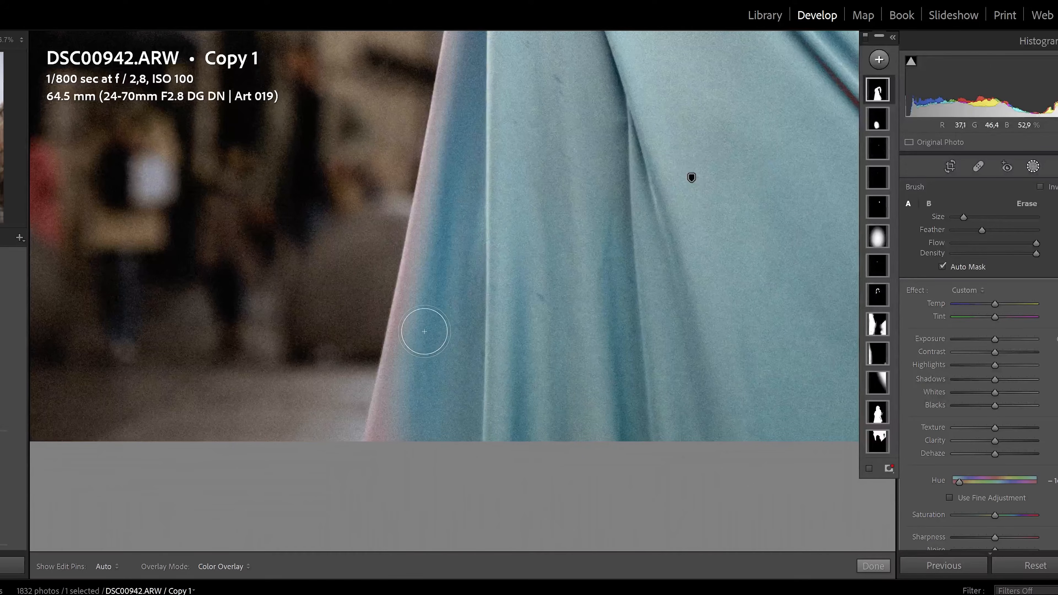
{"action": "mouse_move", "coordinate": [431, 228]}
{"action": "left_mouse_down"}
{"action": "mouse_move", "coordinate": [432, 277]}
{"action": "mouse_move", "coordinate": [382, 486]}
{"action": "mouse_move", "coordinate": [451, 120]}
{"action": "left_mouse_up"}
{"action": "mouse_move", "coordinate": [336, 223]}
{"action": "left_mouse_down"}
{"action": "mouse_move", "coordinate": [324, 445]}
{"action": "mouse_move", "coordinate": [302, 483]}
{"action": "left_mouse_up"}
{"action": "key", "text": "h"}
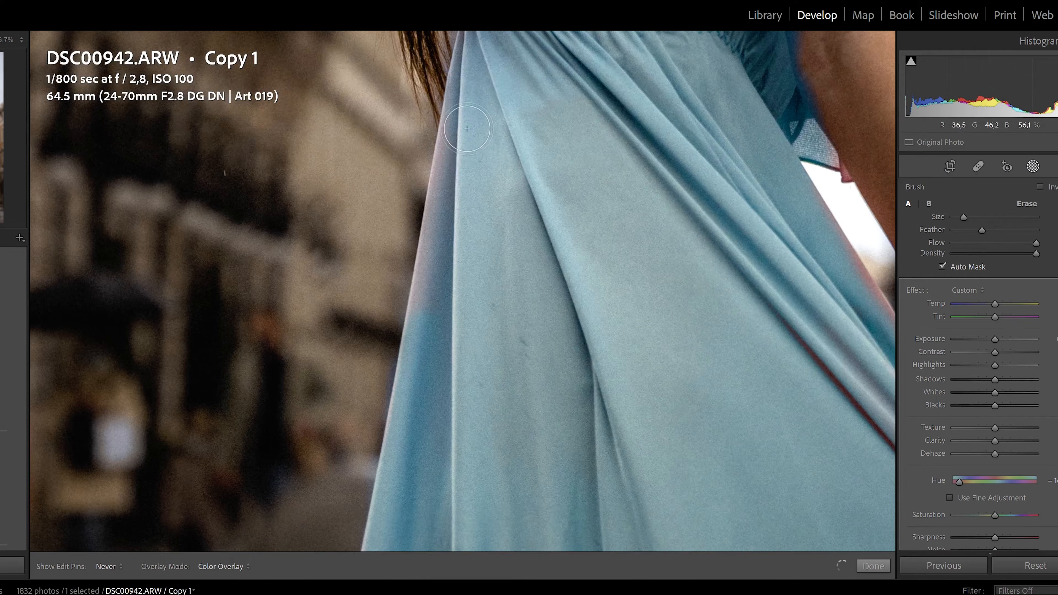
{"action": "left_click_drag", "start_coordinate": [461, 187], "coordinate": [410, 443]}
{"action": "mouse_move", "coordinate": [505, 318]}
{"action": "left_mouse_down"}
{"action": "mouse_move", "coordinate": [508, 579]}
{"action": "mouse_move", "coordinate": [475, 594]}
{"action": "left_mouse_up"}
{"action": "mouse_move", "coordinate": [470, 396]}
{"action": "left_mouse_down"}
{"action": "mouse_move", "coordinate": [440, 350]}
{"action": "mouse_move", "coordinate": [428, 242]}
{"action": "mouse_move", "coordinate": [418, 244]}
{"action": "mouse_move", "coordinate": [411, 290]}
{"action": "mouse_move", "coordinate": [449, 307]}
{"action": "left_mouse_up"}
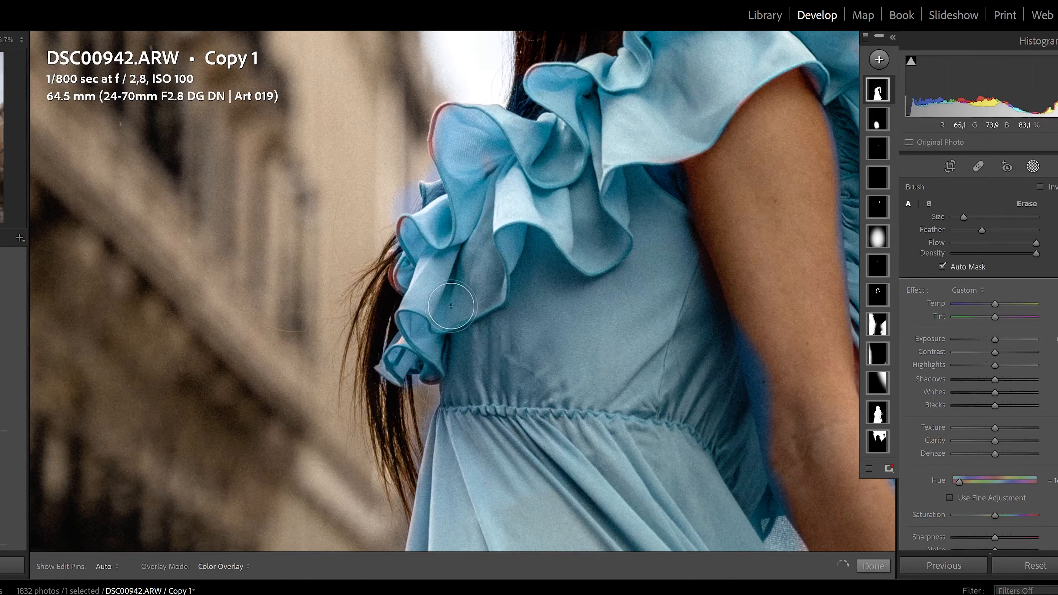
{"action": "left_click_drag", "start_coordinate": [464, 230], "coordinate": [470, 277]}
Step: Zoom to 200% and paint the red-pink shoulder ruffle edges blue
{"action": "left_click", "coordinate": [22, 39]}
{"action": "left_click", "coordinate": [15, 164]}
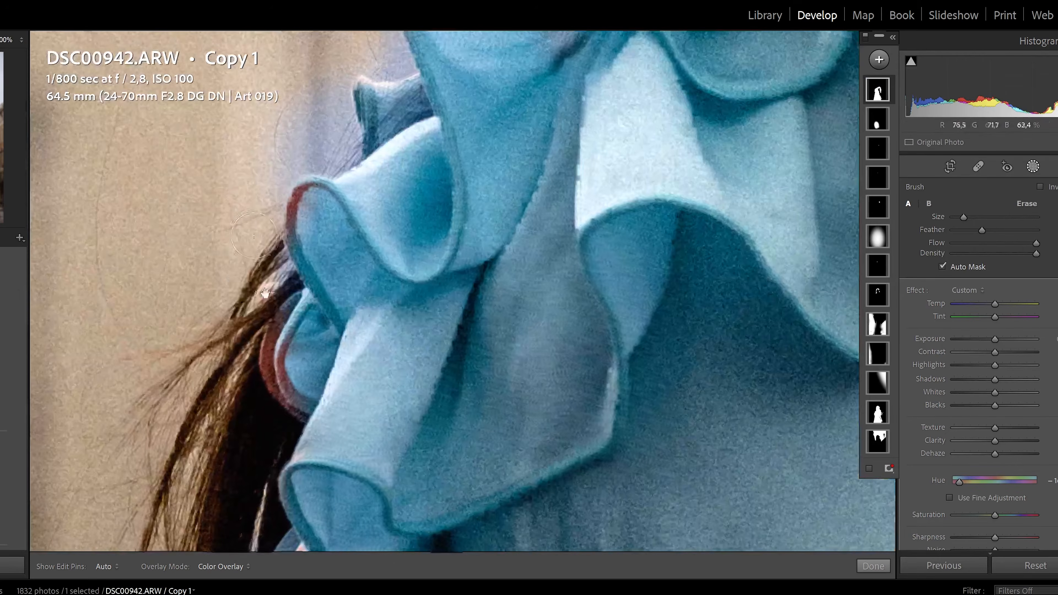
{"action": "left_click_drag", "start_coordinate": [291, 392], "coordinate": [374, 275]}
{"action": "scroll", "coordinate": [374, 276], "scroll_direction": "down", "scroll_amount": 2}
{"action": "mouse_move", "coordinate": [380, 237]}
{"action": "left_mouse_down"}
{"action": "mouse_move", "coordinate": [362, 281]}
{"action": "mouse_move", "coordinate": [373, 310]}
{"action": "mouse_move", "coordinate": [359, 265]}
{"action": "mouse_move", "coordinate": [372, 243]}
{"action": "left_mouse_up"}
{"action": "mouse_move", "coordinate": [378, 147]}
{"action": "left_mouse_down"}
{"action": "mouse_move", "coordinate": [370, 232]}
{"action": "mouse_move", "coordinate": [388, 192]}
{"action": "mouse_move", "coordinate": [411, 197]}
{"action": "mouse_move", "coordinate": [390, 241]}
{"action": "left_mouse_up"}
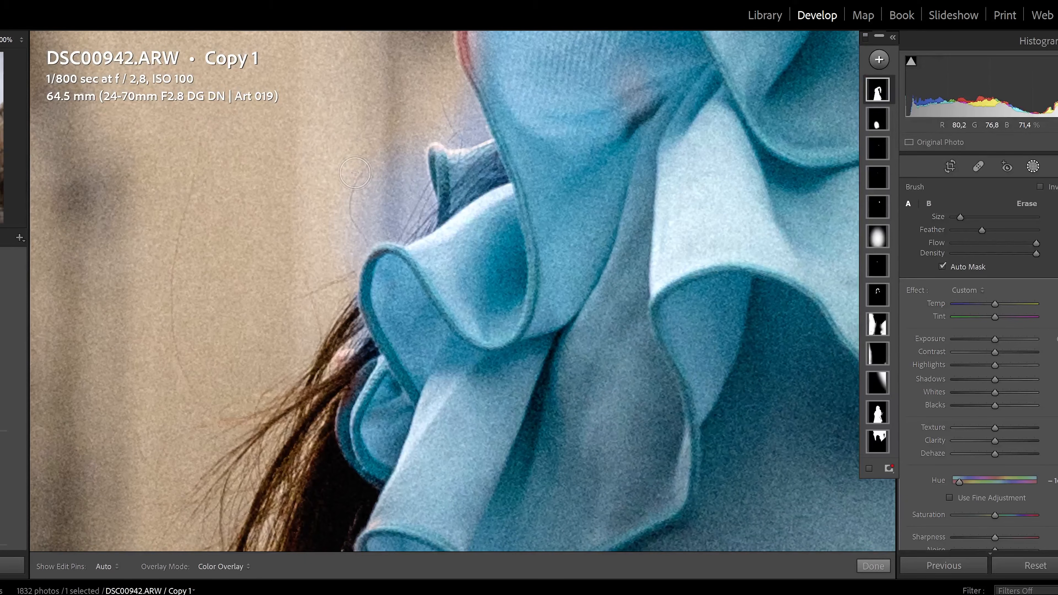
Step: Switch the brush to Erase, inspect the upper ruffle edge with pins hidden, then fit the photo
{"action": "key", "text": "alt"}
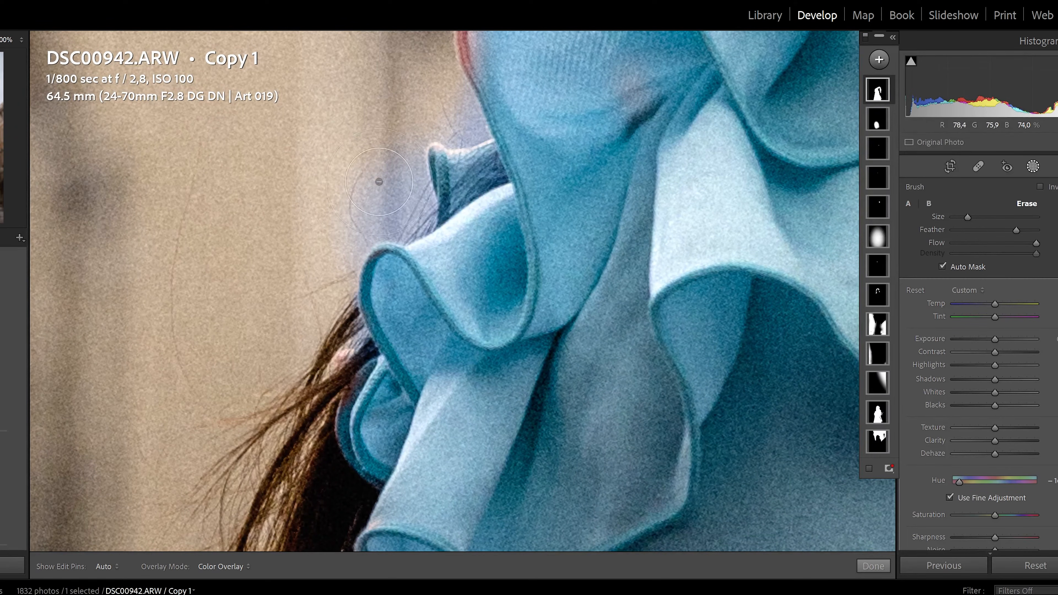
{"action": "key", "text": "h"}
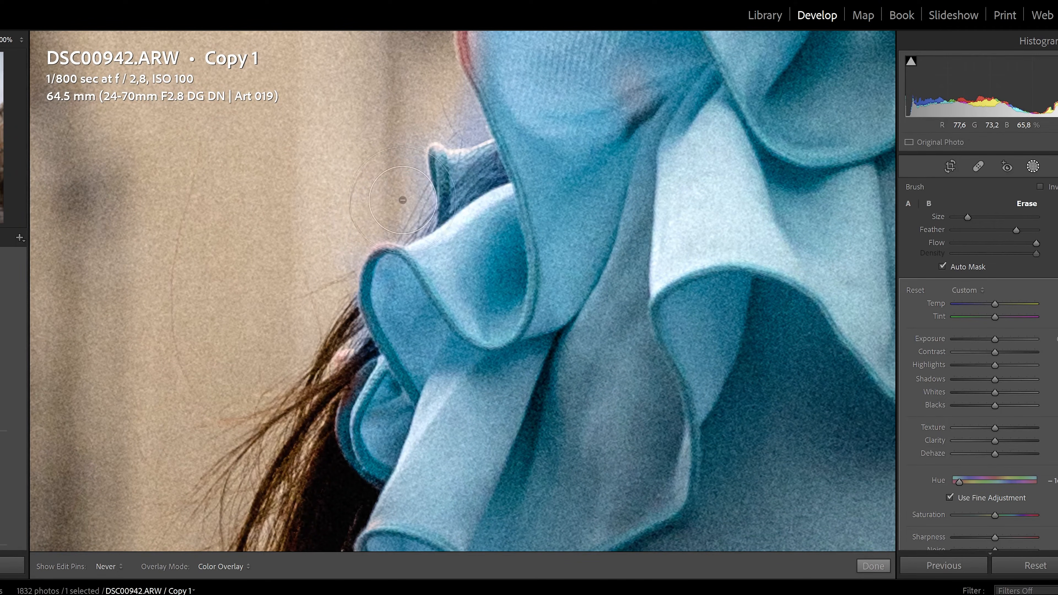
{"action": "left_click_drag", "start_coordinate": [364, 171], "coordinate": [356, 263]}
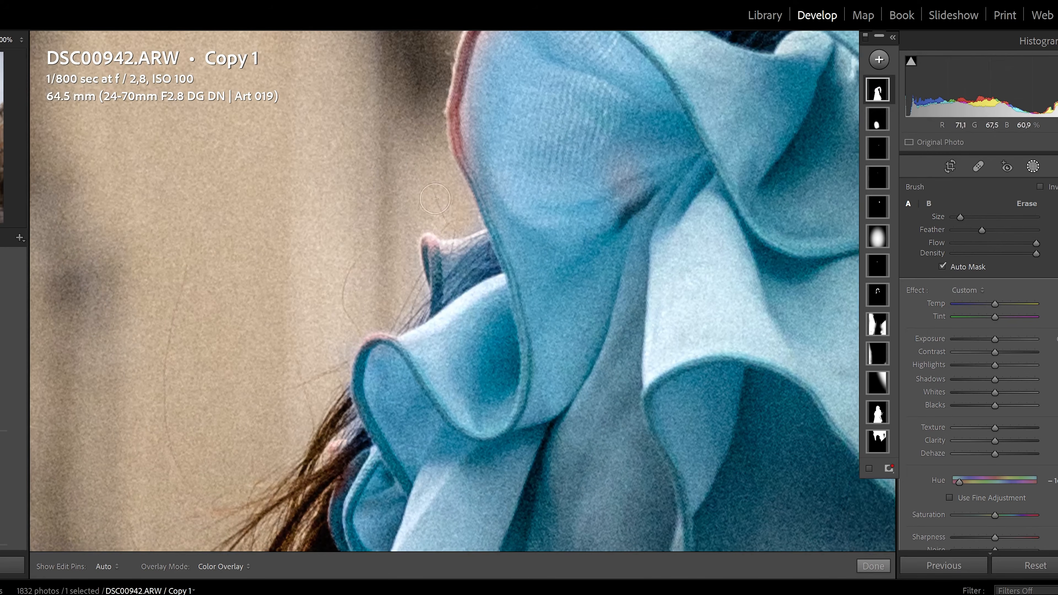
{"action": "left_click_drag", "start_coordinate": [481, 49], "coordinate": [421, 167]}
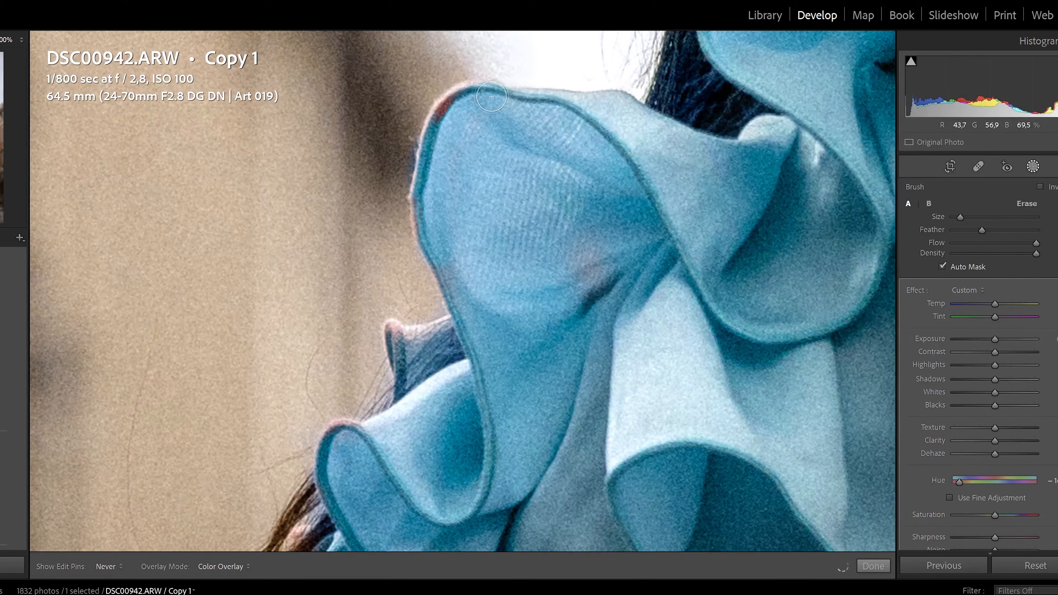
{"action": "key", "text": "h"}
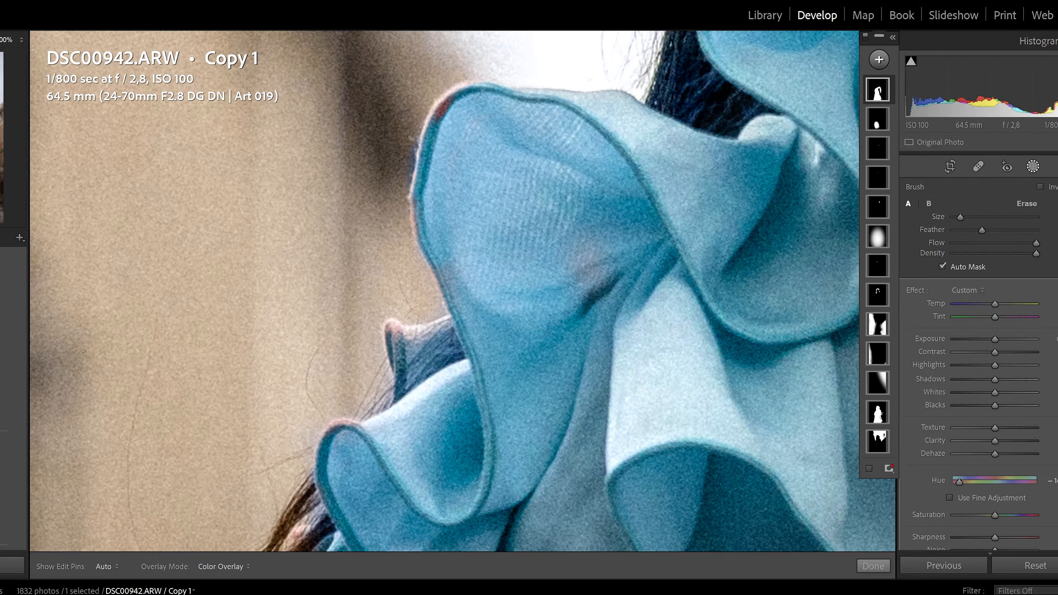
{"action": "key", "text": "z"}
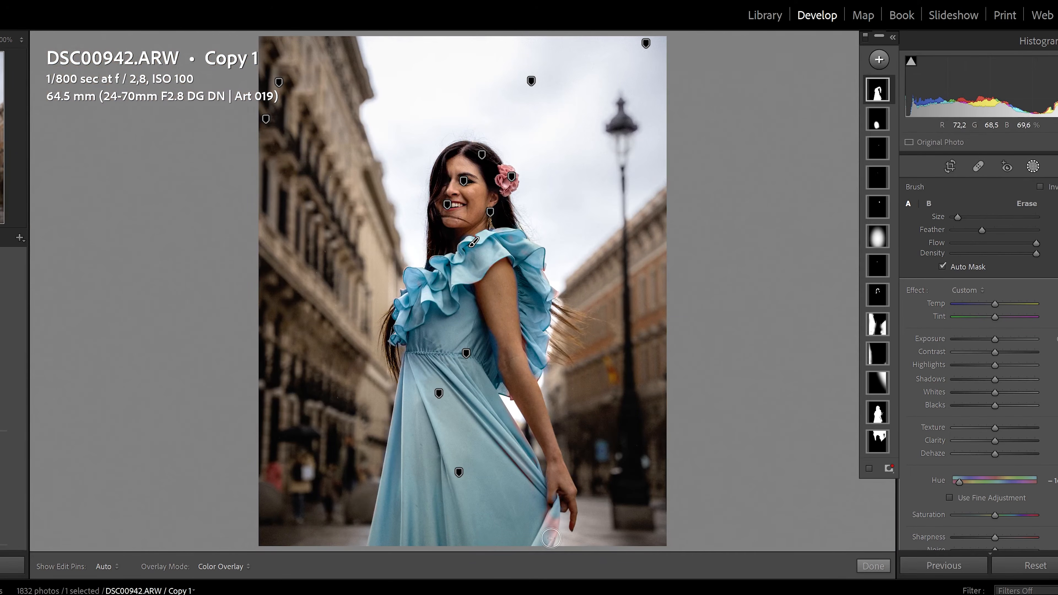
Step: Paint the pink skirt strip beside her hand blue and check it with pins toggled
{"action": "mouse_move", "coordinate": [553, 525]}
{"action": "left_mouse_down"}
{"action": "mouse_move", "coordinate": [536, 561]}
{"action": "mouse_move", "coordinate": [548, 523]}
{"action": "left_mouse_up"}
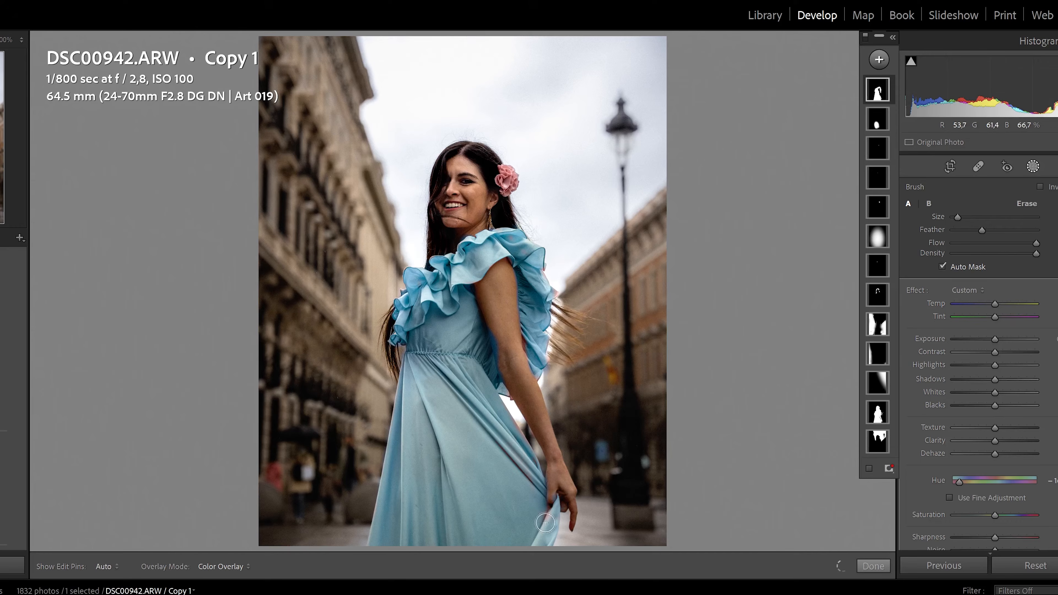
{"action": "key", "text": "h"}
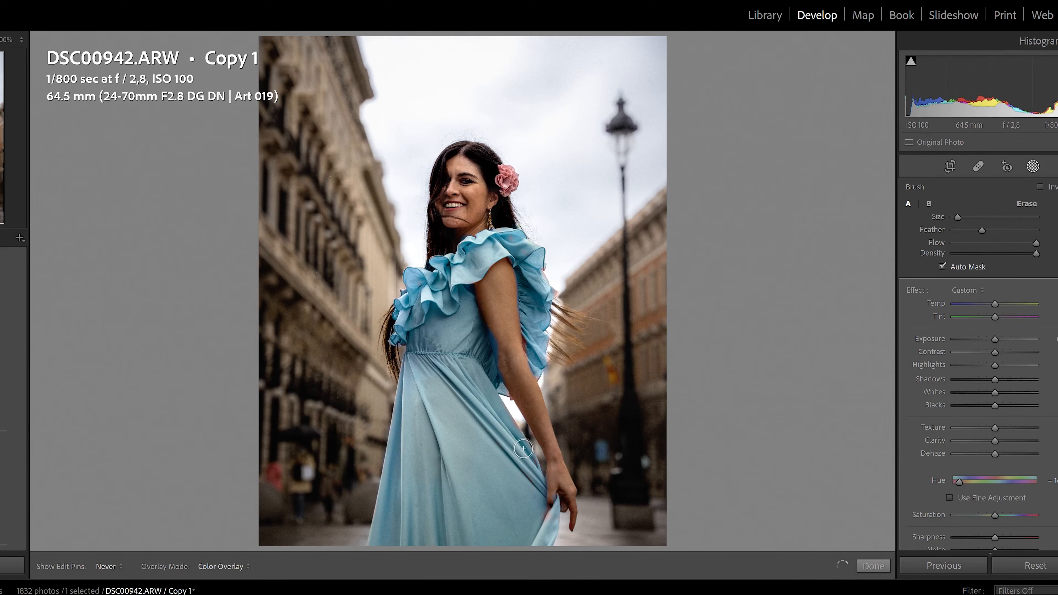
{"action": "key", "text": "h"}
Step: Zoom far into the shoulder ruffle and touch up the mask along its edge
{"action": "left_click", "coordinate": [17, 41]}
{"action": "left_click", "coordinate": [4, 158]}
{"action": "left_click_drag", "start_coordinate": [647, 205], "coordinate": [393, 132]}
{"action": "key", "text": "h"}
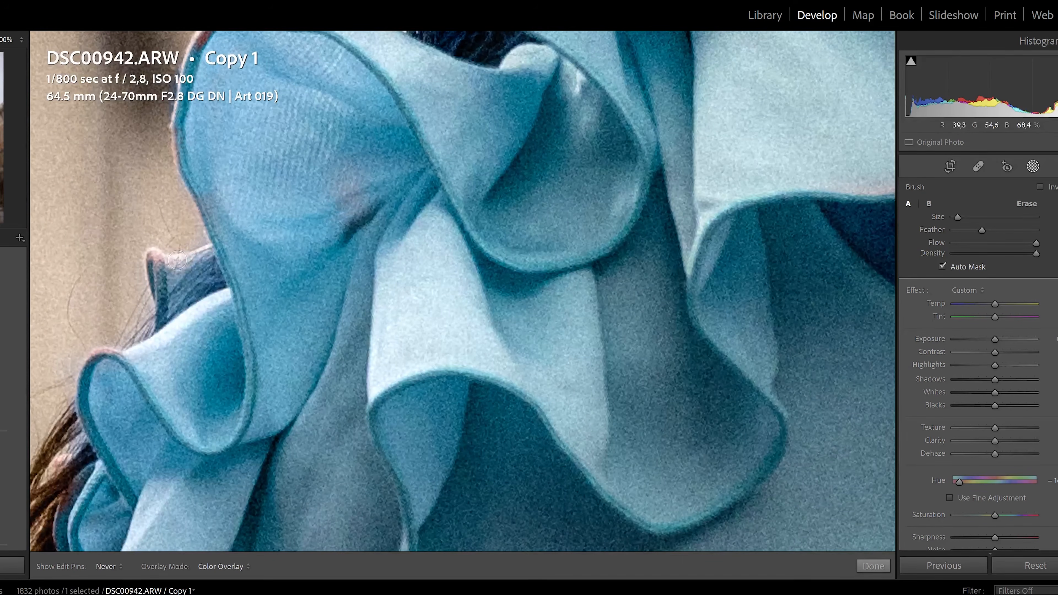
{"action": "left_click_drag", "start_coordinate": [156, 287], "coordinate": [161, 293]}
{"action": "left_click_drag", "start_coordinate": [769, 40], "coordinate": [329, 458]}
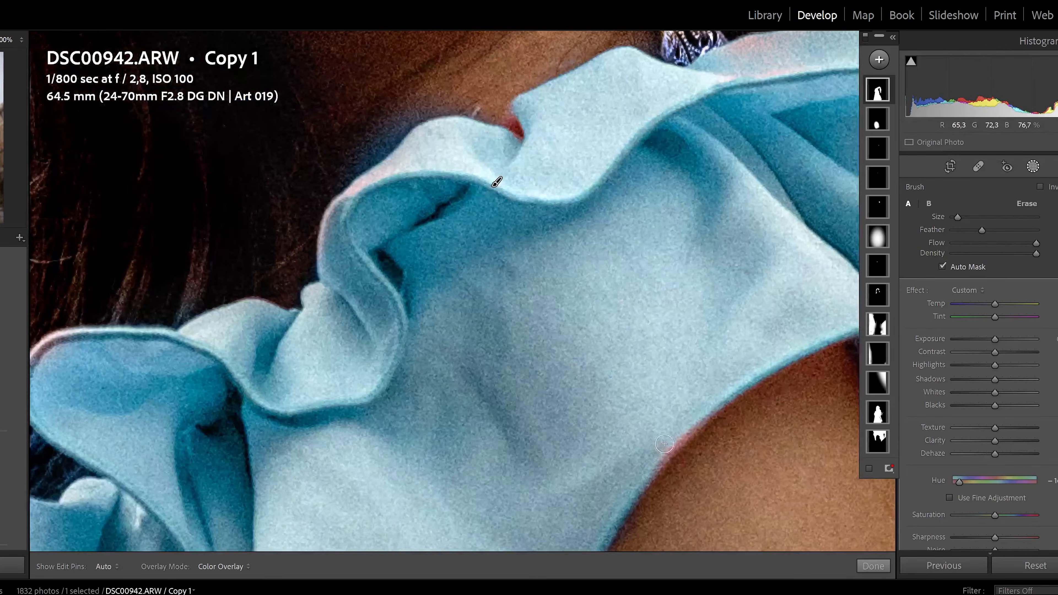
{"action": "key", "text": "h"}
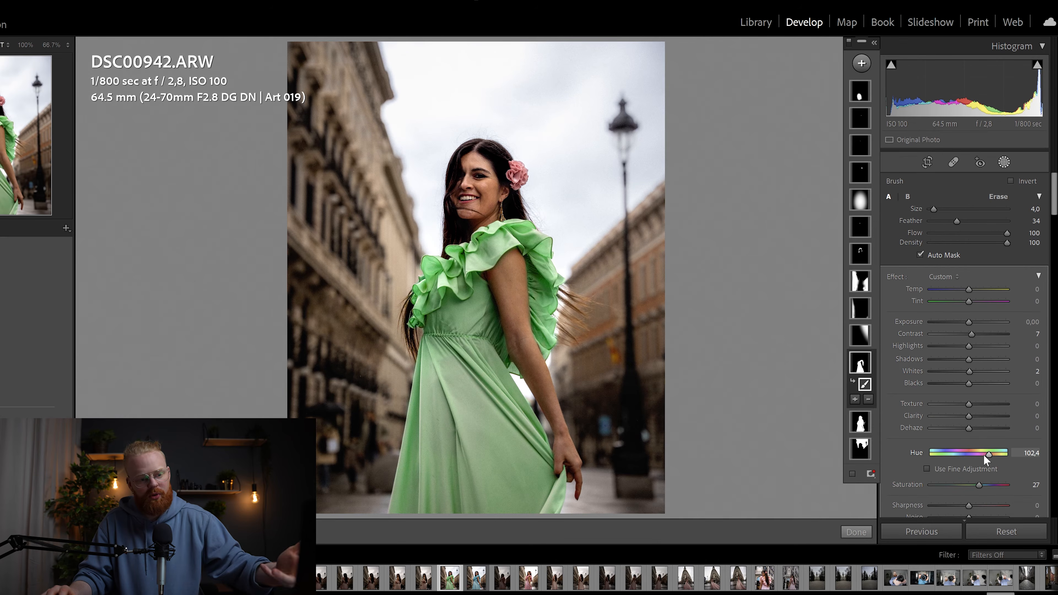
Step: Lower the dress mask Hue to about -125.7, turning the dress periwinkle lavender
{"action": "left_click_drag", "start_coordinate": [982, 451], "coordinate": [943, 458]}
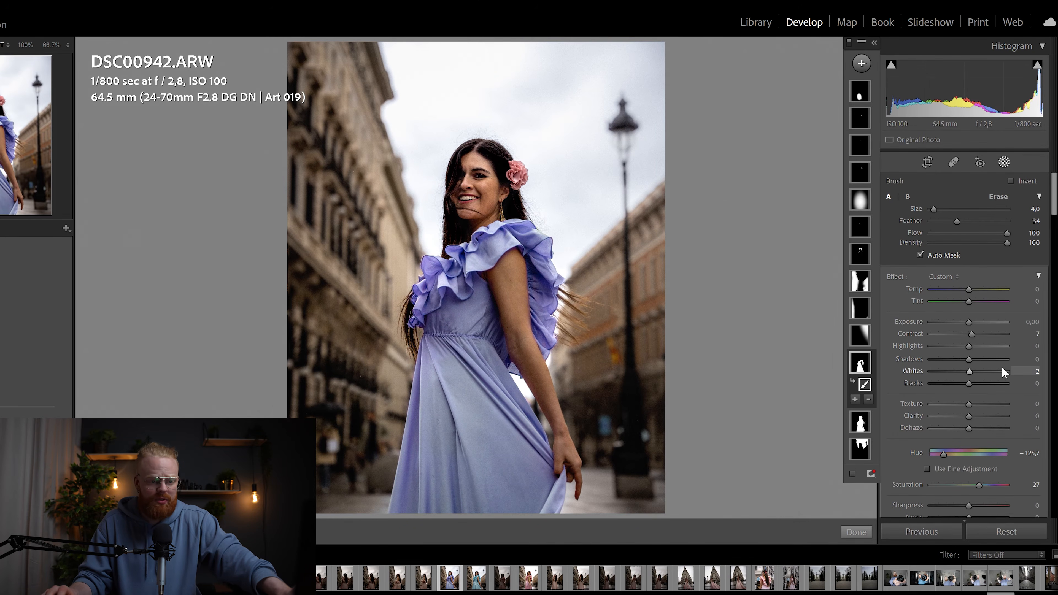
Step: Try Whites -32 and Clarity then reset both, set Saturation 55 and Hue -117.9
{"action": "left_click_drag", "start_coordinate": [975, 376], "coordinate": [957, 375]}
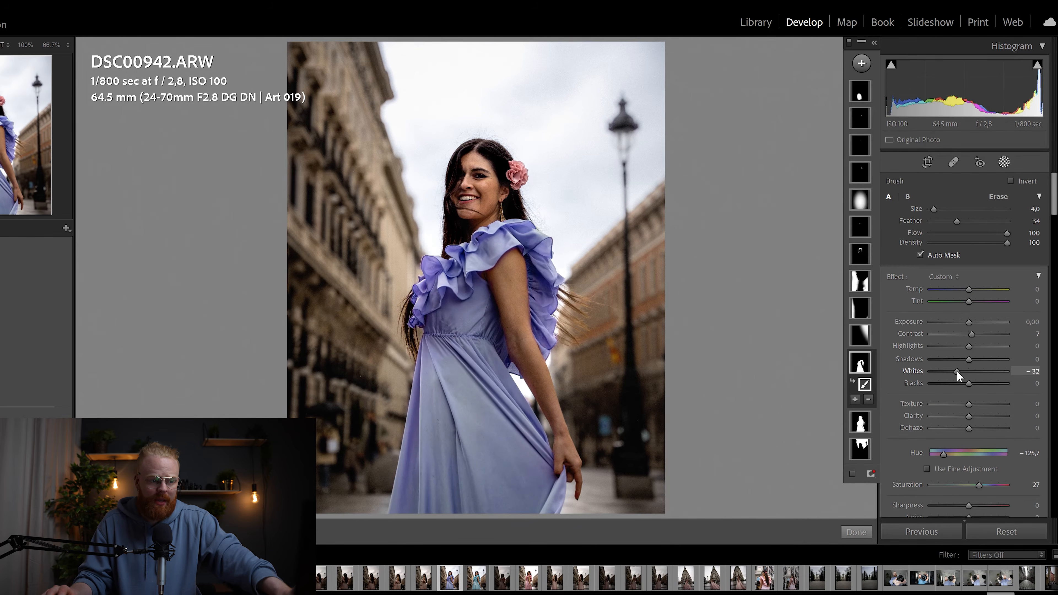
{"action": "double_click", "coordinate": [961, 371]}
{"action": "left_click_drag", "start_coordinate": [968, 416], "coordinate": [987, 416]}
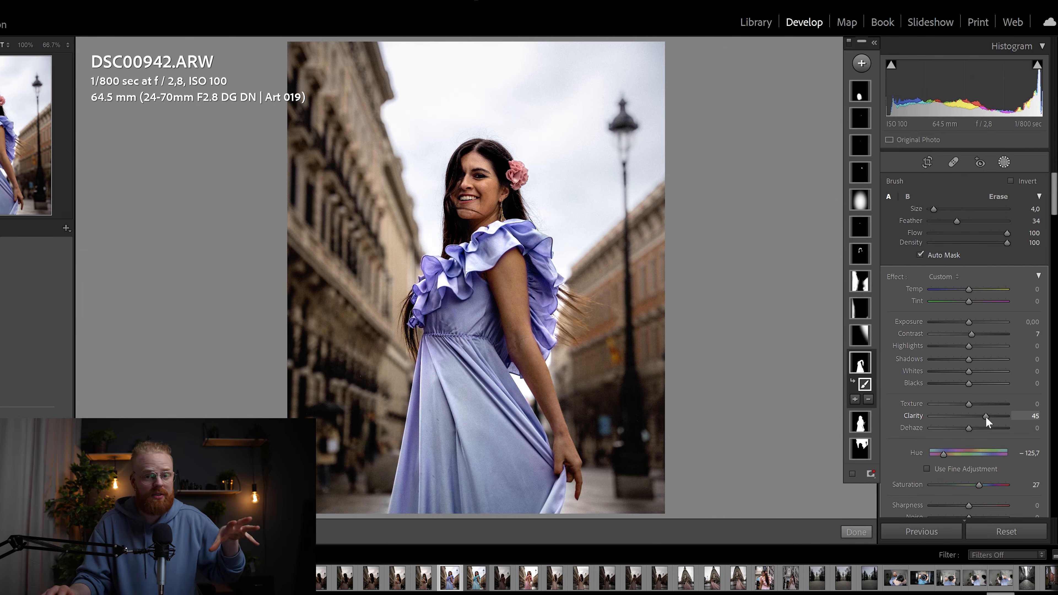
{"action": "double_click", "coordinate": [985, 416]}
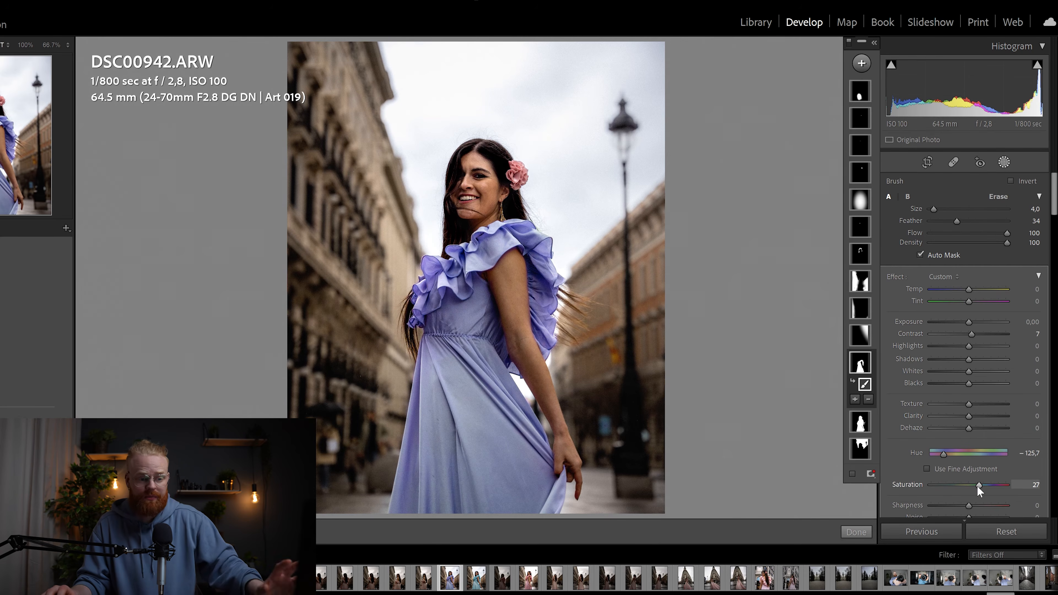
{"action": "left_click_drag", "start_coordinate": [978, 486], "coordinate": [990, 485]}
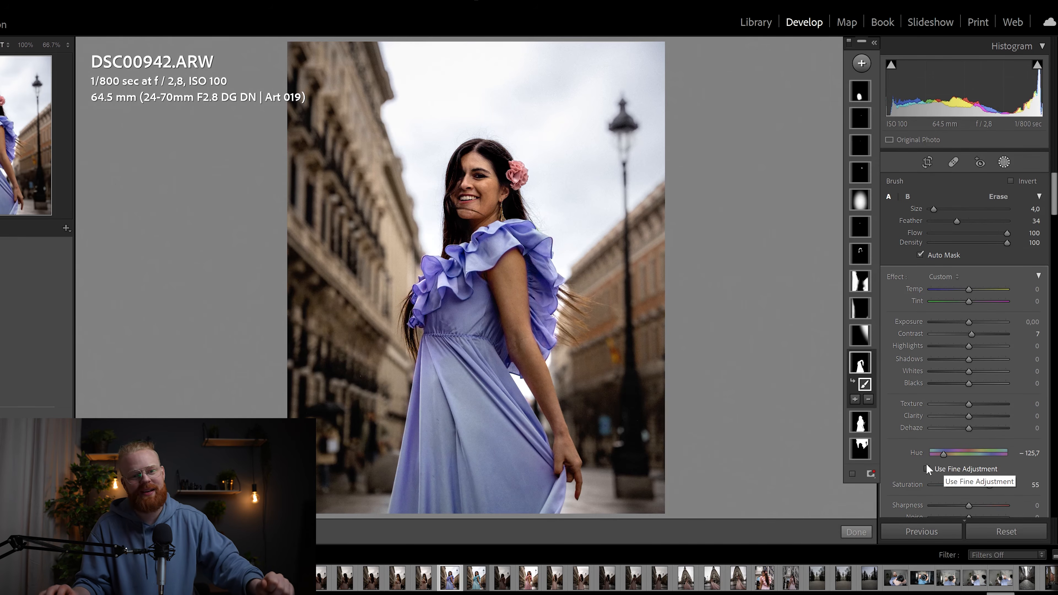
{"action": "left_click_drag", "start_coordinate": [943, 455], "coordinate": [970, 462]}
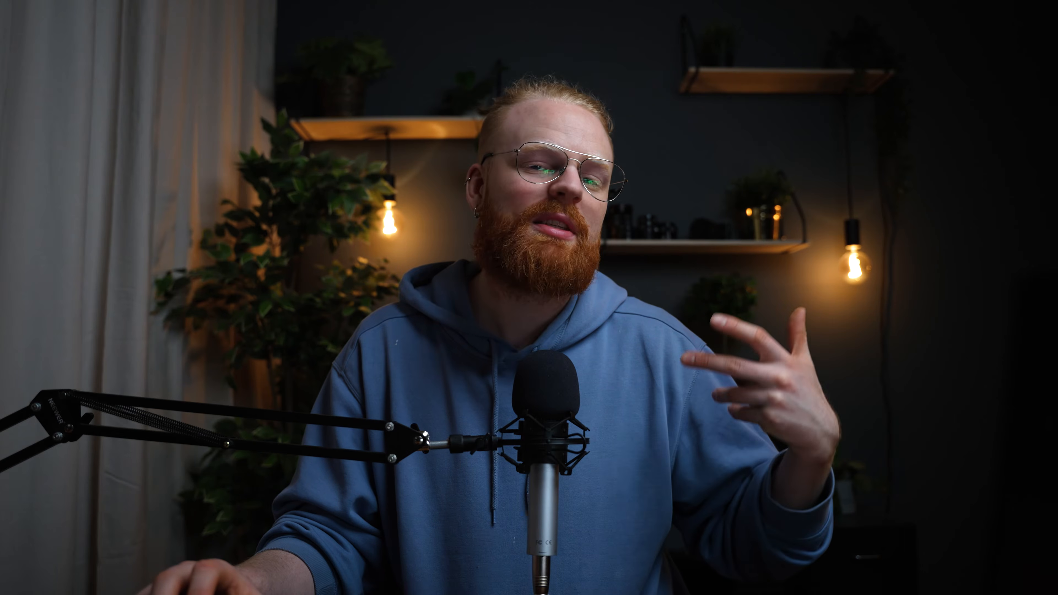